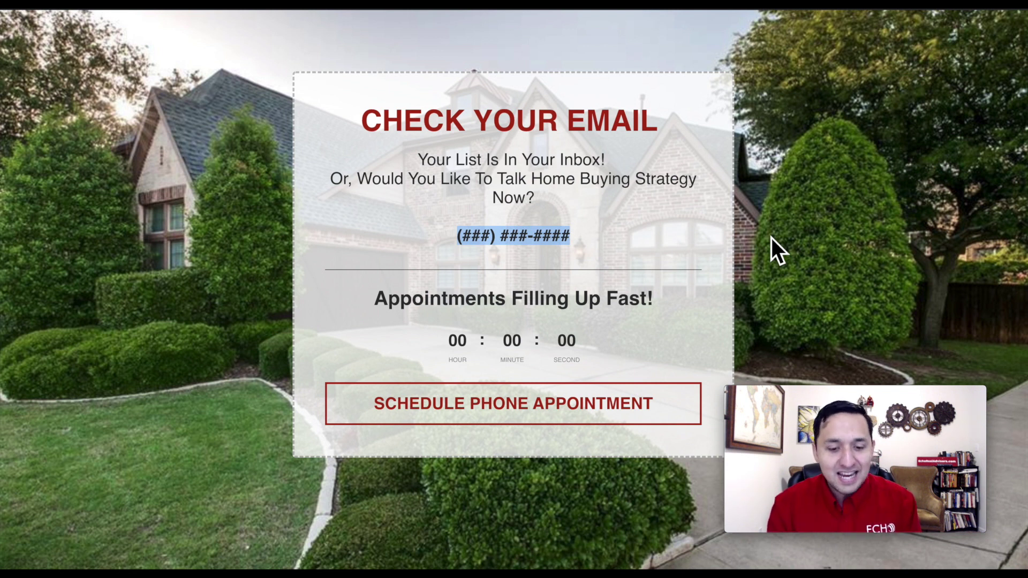
click(802, 151)
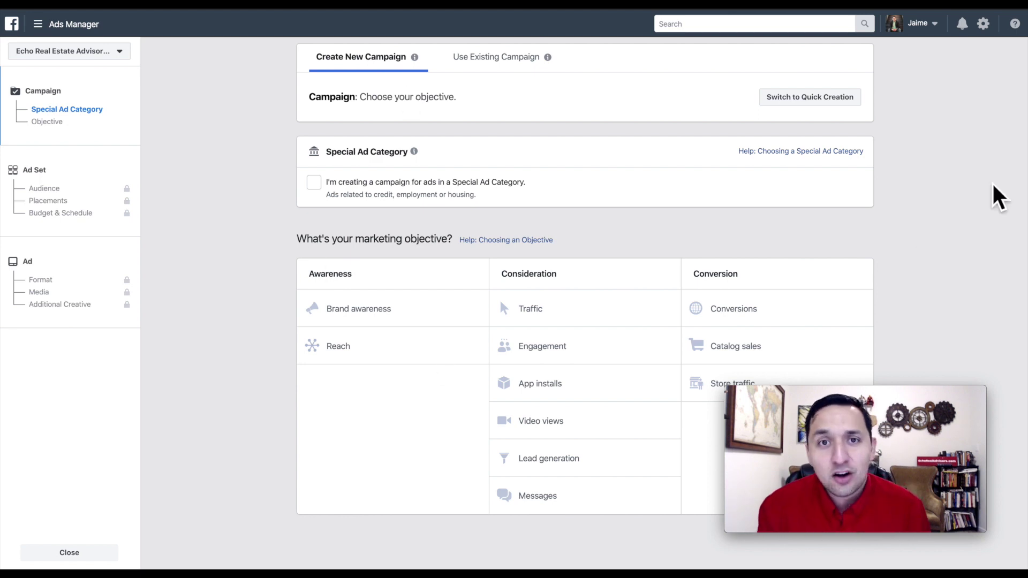
- Mark the new campaign as belonging to a Special Ad Category and choose Housing as the ad category
click(316, 185)
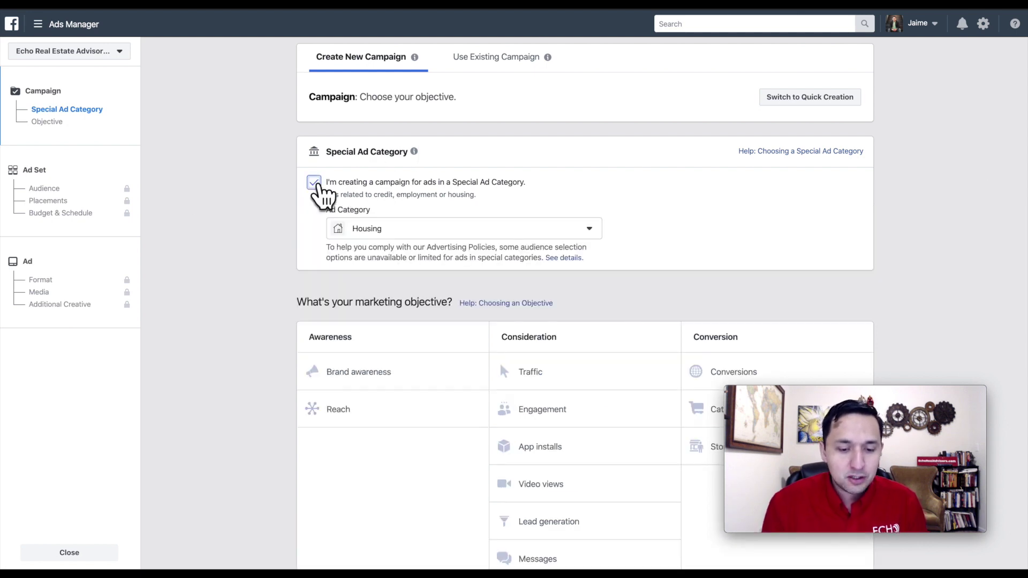
click(415, 231)
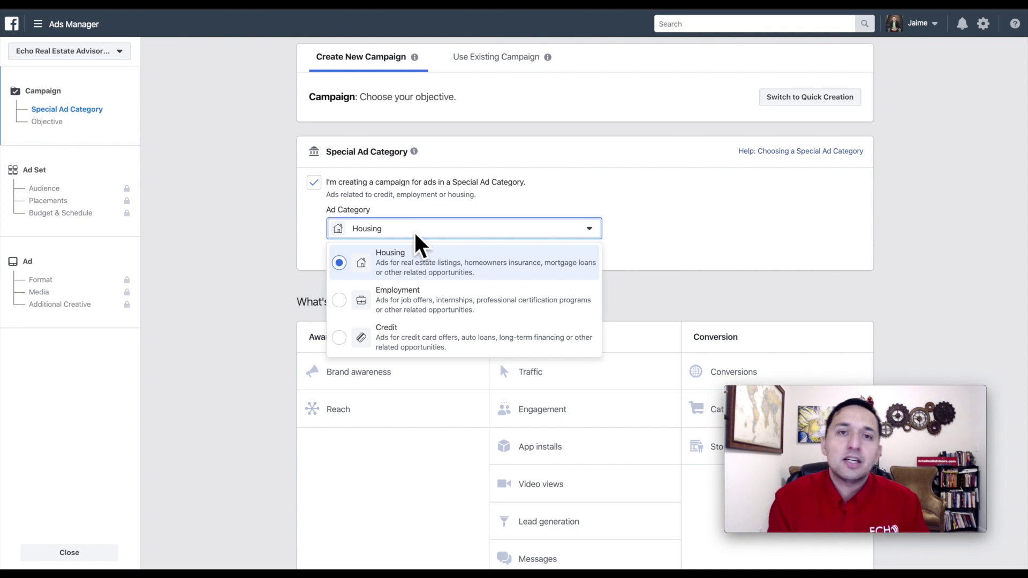
click(409, 265)
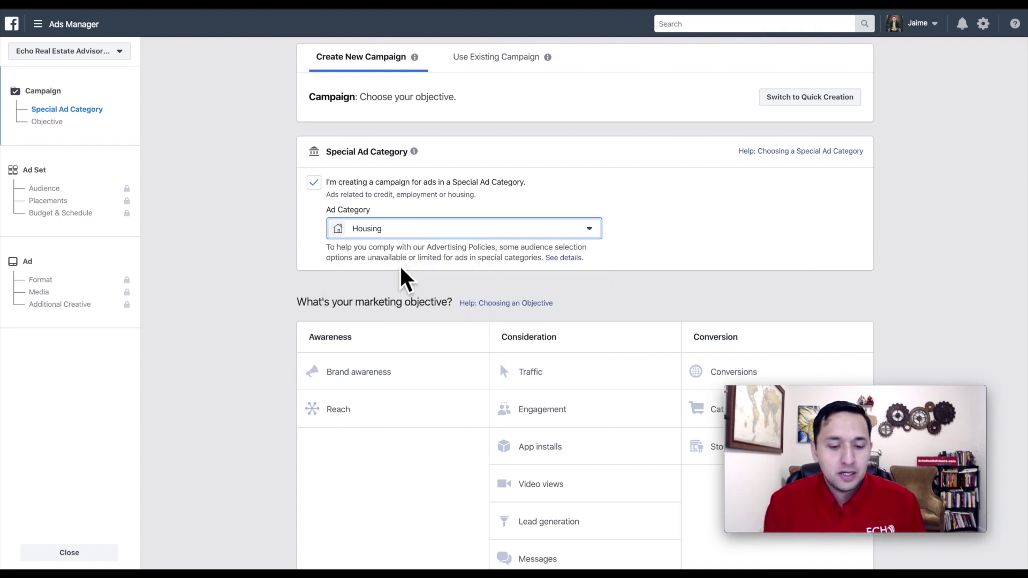
- Choose Traffic as the marketing objective, keep the default campaign name, and continue to the ad set
scroll(627, 279, down, 1)
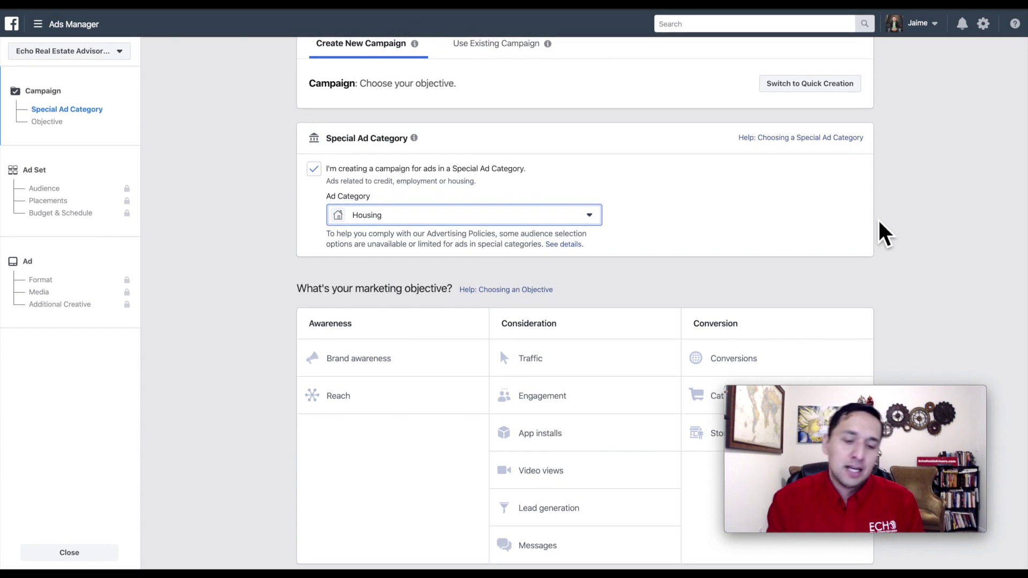
click(535, 356)
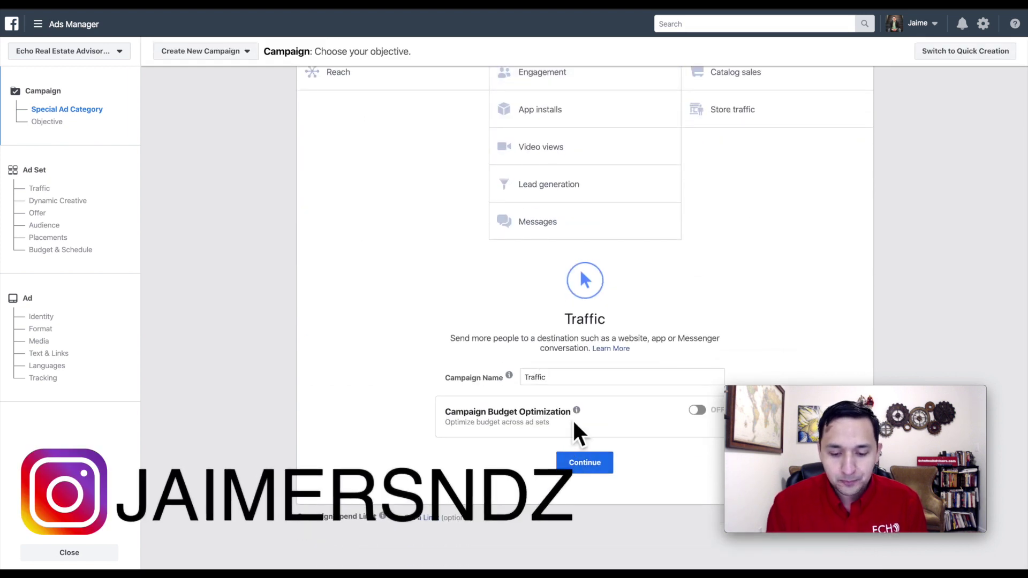
click(585, 464)
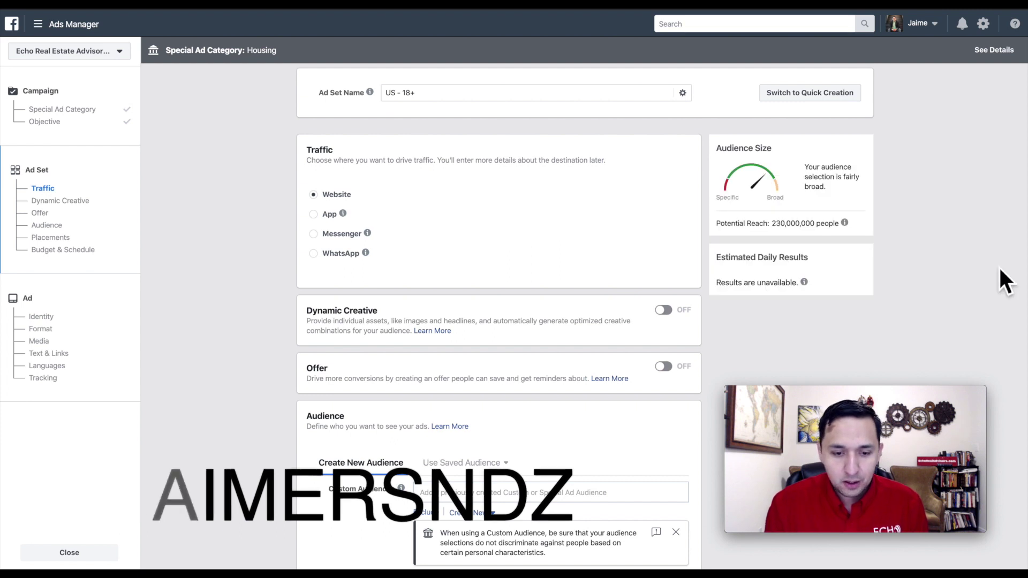
- Review the ad set's name, its traffic destination choices and the Dynamic Creative and Offer options
scroll(998, 266, down, 2)
scroll(998, 265, up, 2)
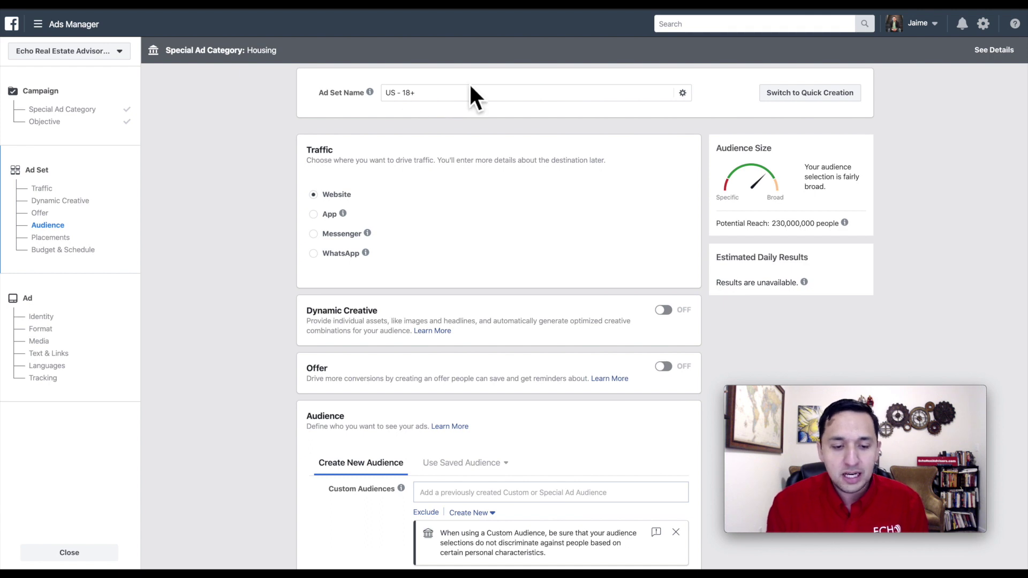
scroll(448, 138, down, 2)
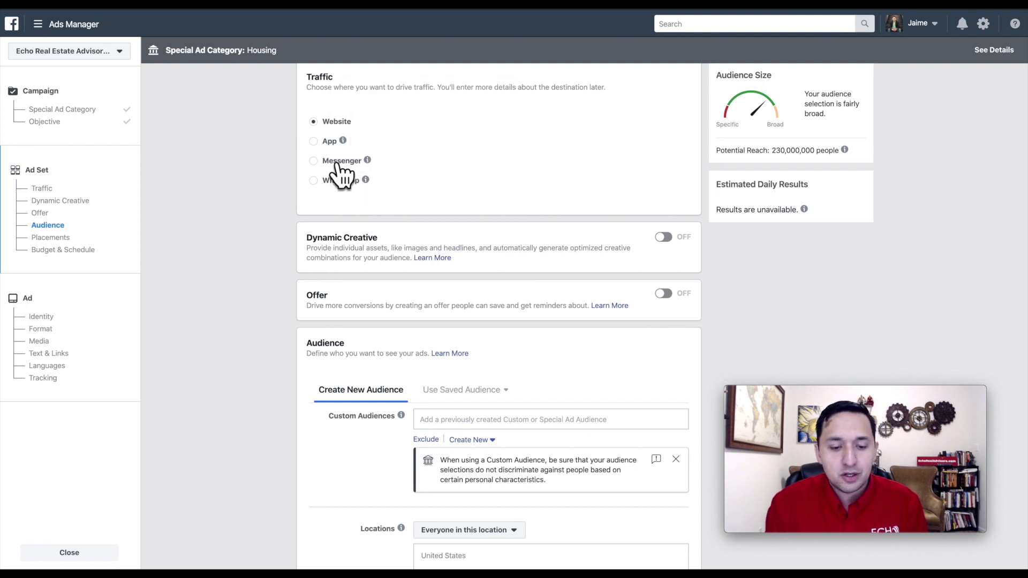
mouse_move(349, 164)
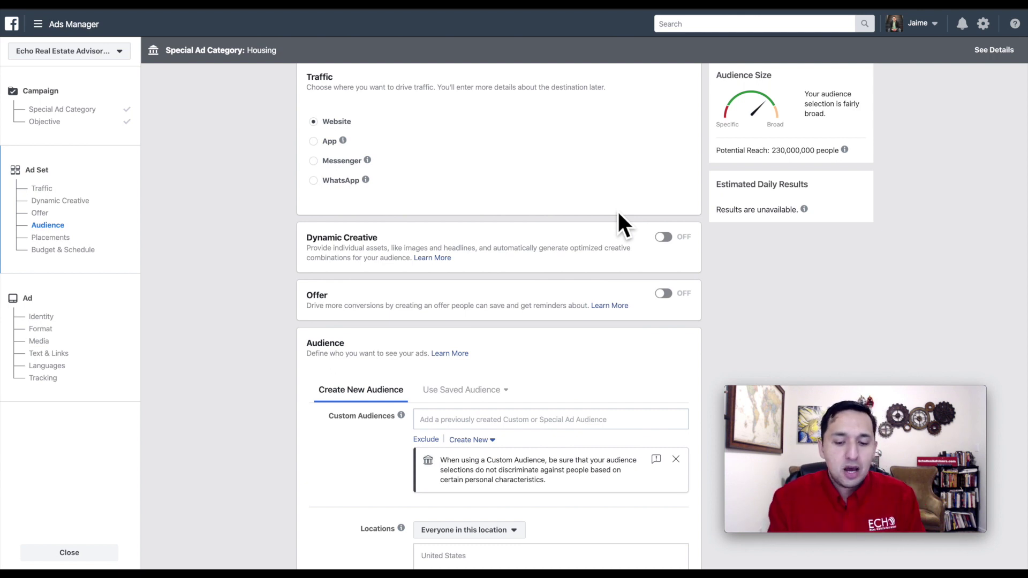
scroll(617, 210, down, 1)
scroll(617, 210, up, 1)
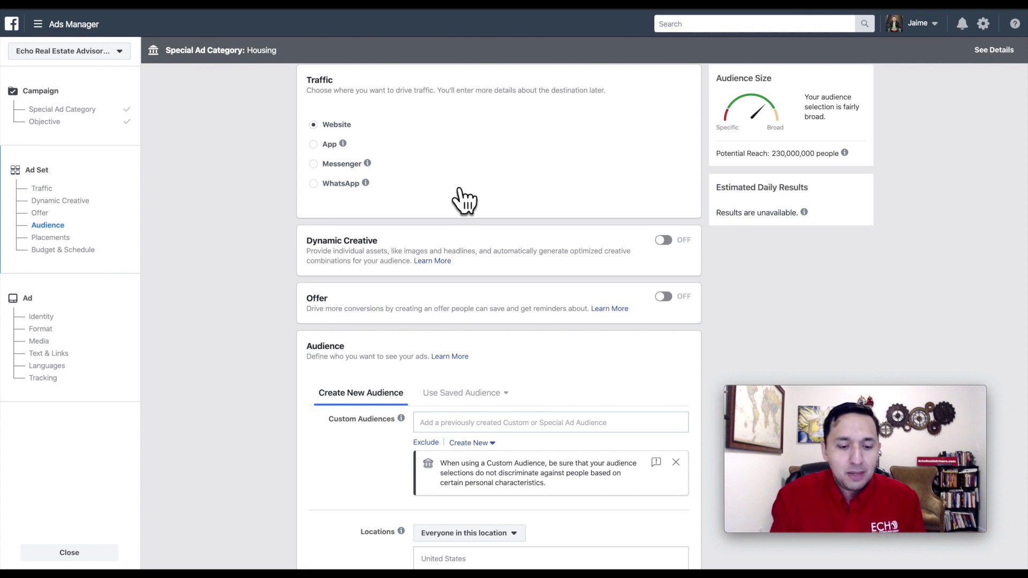
scroll(462, 201, down, 2)
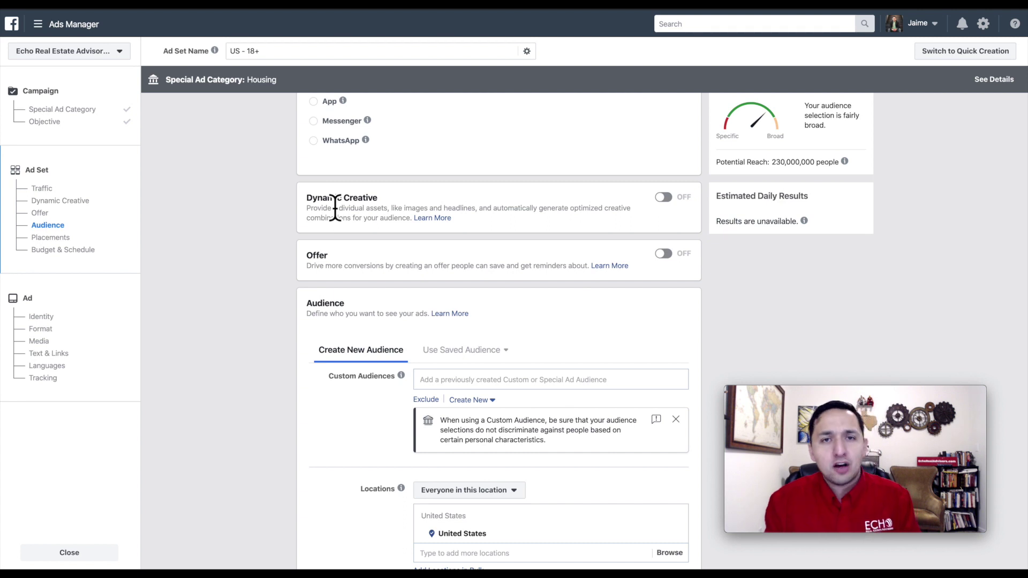
- Review the audience section's custom audience, location, age, gender and detailed targeting options, along with the placements below
scroll(373, 280, down, 1)
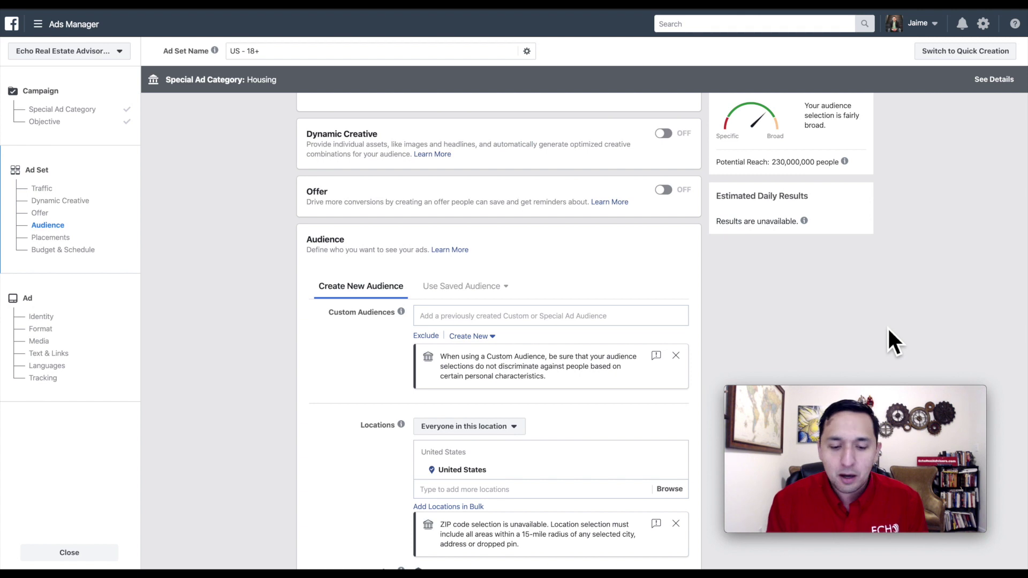
scroll(888, 327, down, 2)
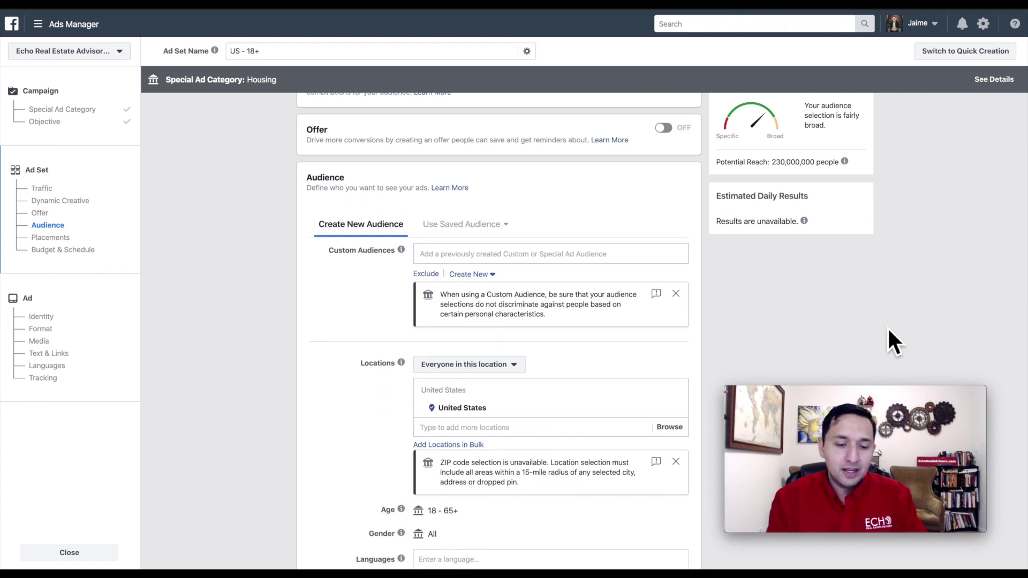
scroll(888, 329, down, 2)
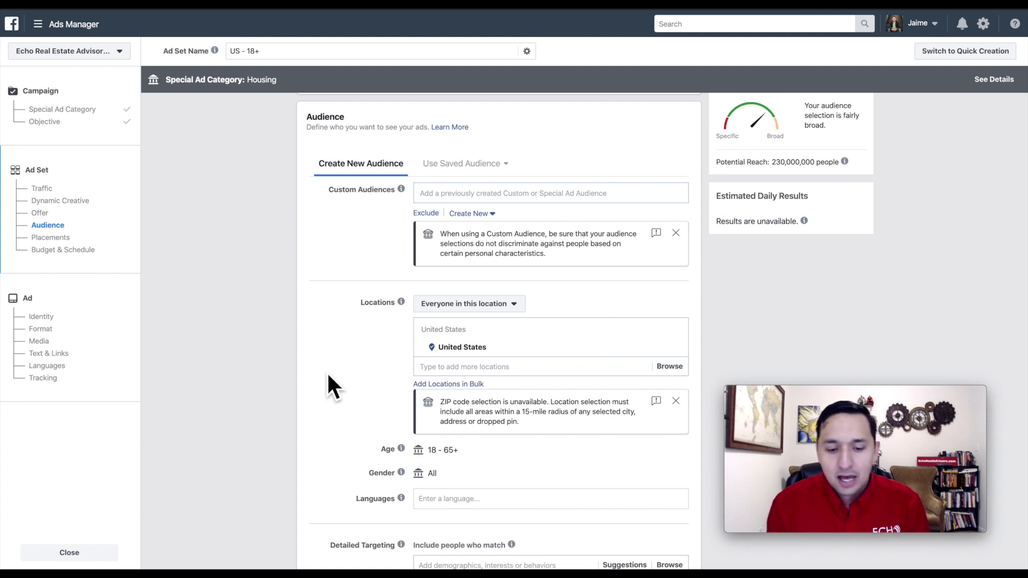
scroll(327, 386, down, 1)
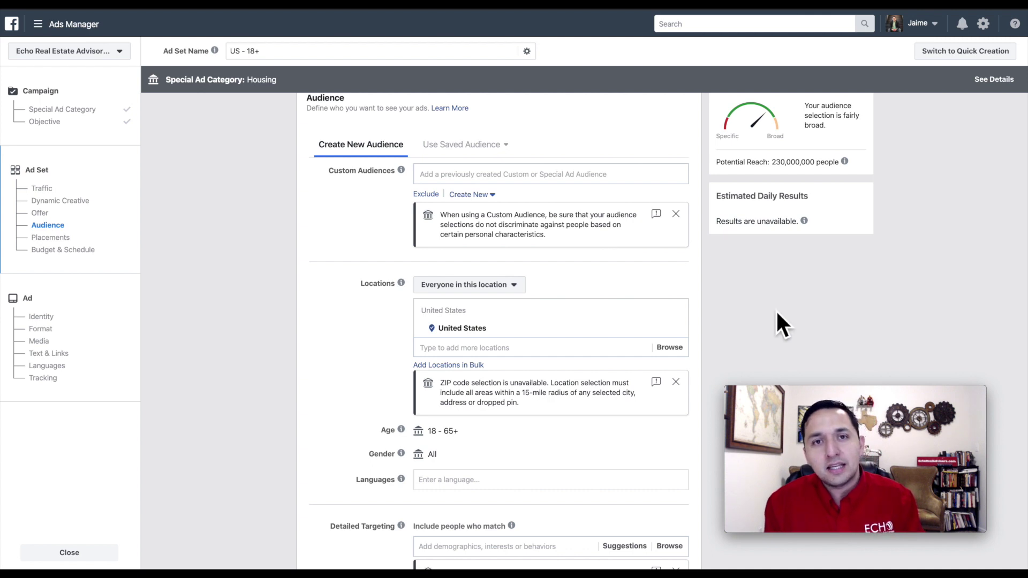
scroll(777, 313, down, 1)
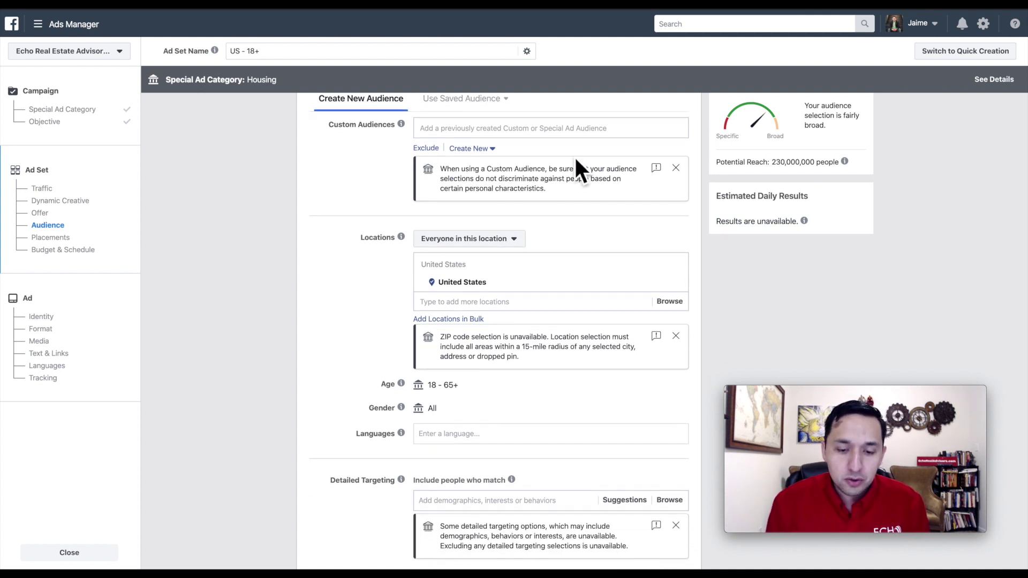
scroll(699, 261, down, 2)
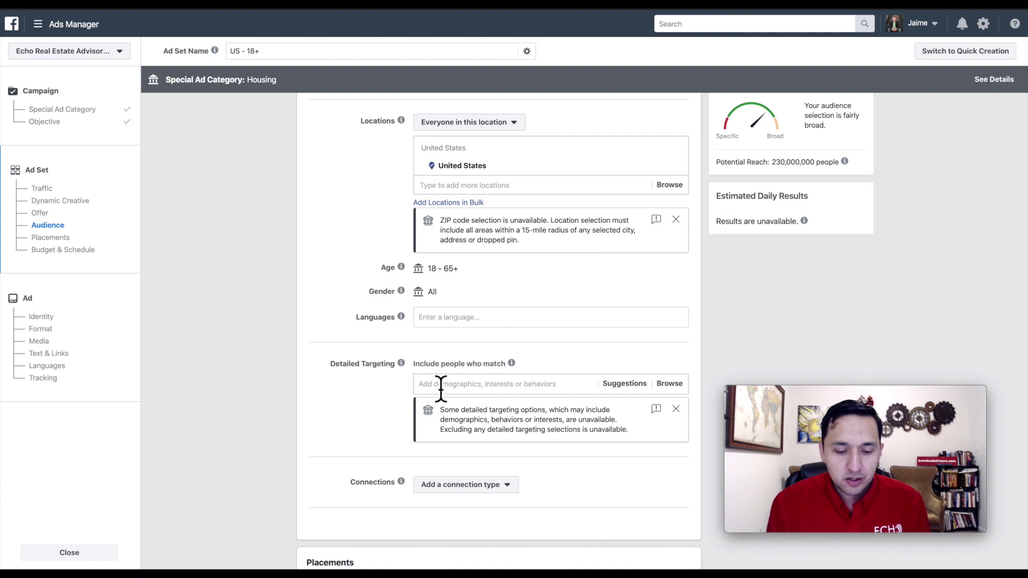
scroll(440, 385, down, 3)
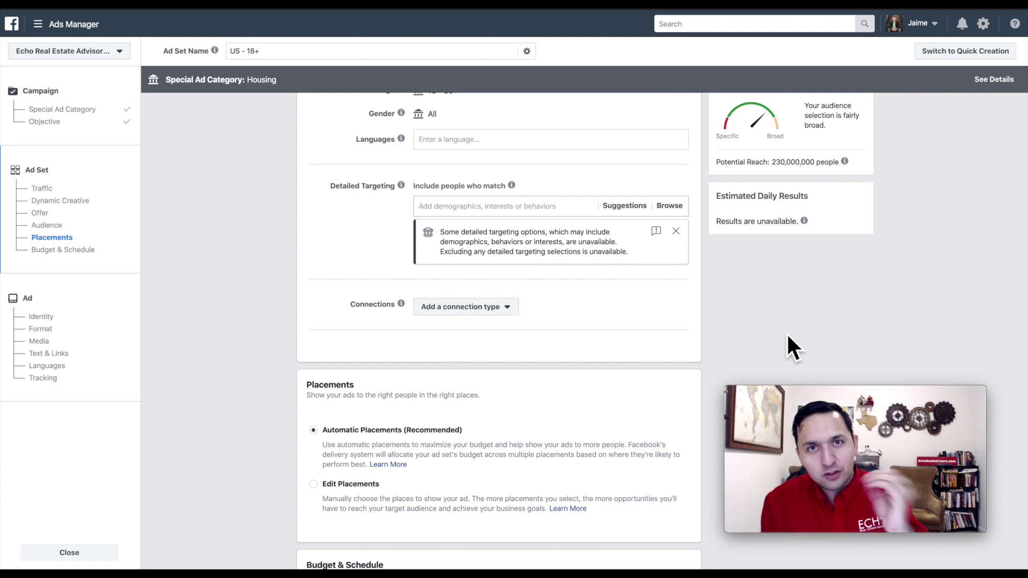
scroll(787, 335, down, 1)
scroll(787, 336, down, 3)
scroll(787, 336, up, 10)
scroll(786, 332, down, 6)
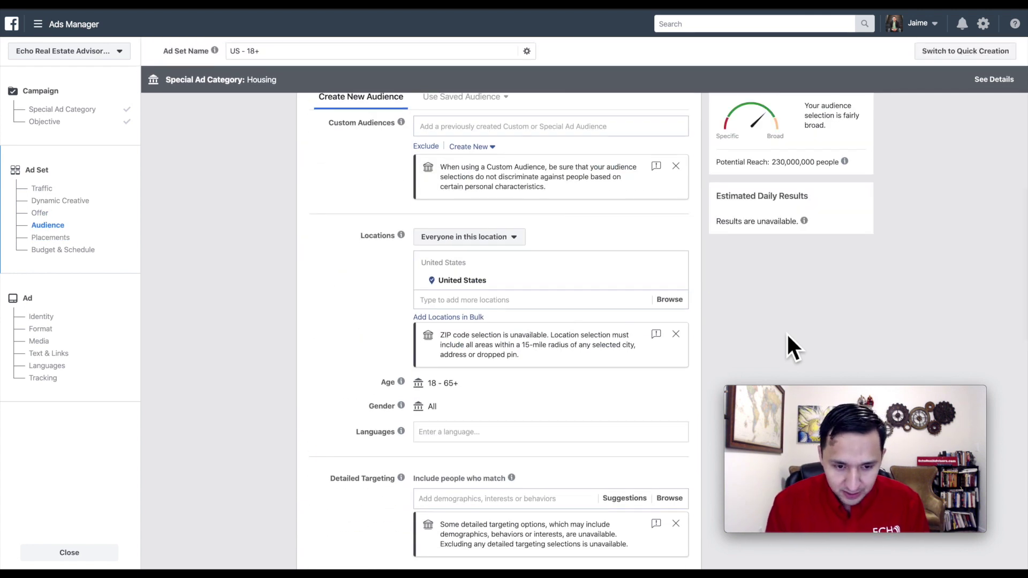
- Limit the audience's location targeting to people who live in this location
scroll(786, 332, up, 2)
scroll(566, 256, down, 1)
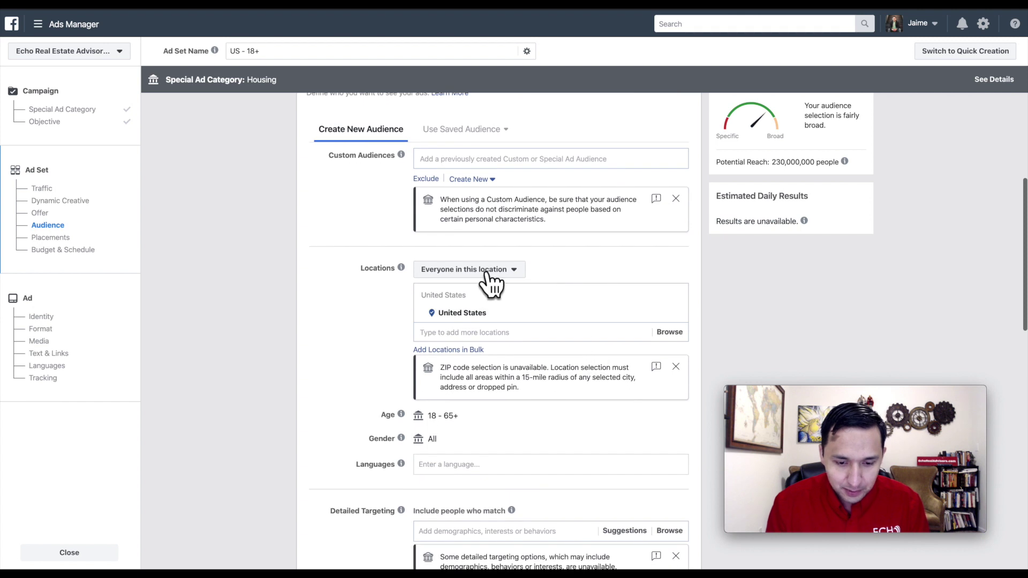
click(487, 270)
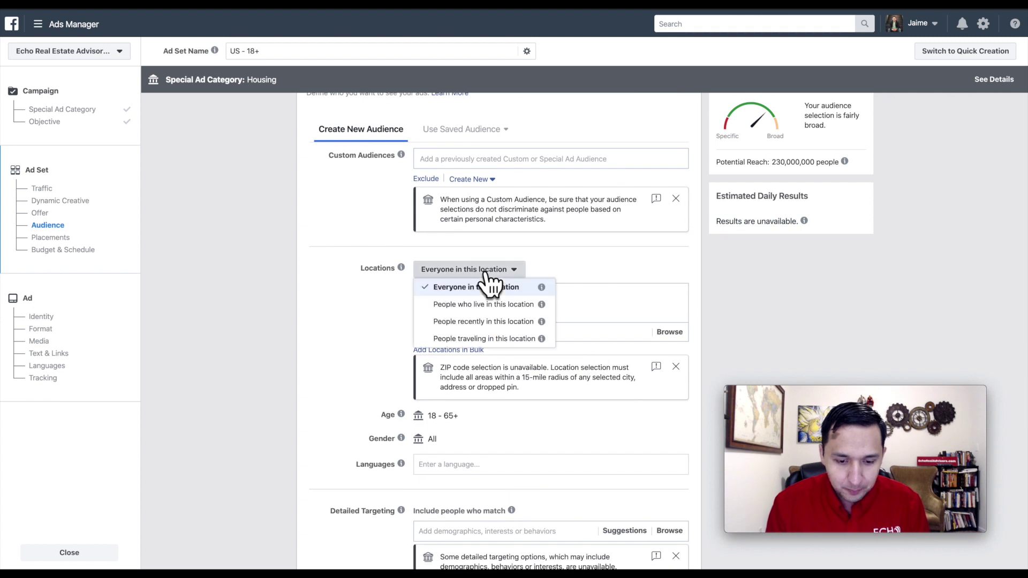
click(462, 305)
- Search for "santa fe" and set the audience location to the city of Santa Fe, New Mexico, United States
click(493, 336)
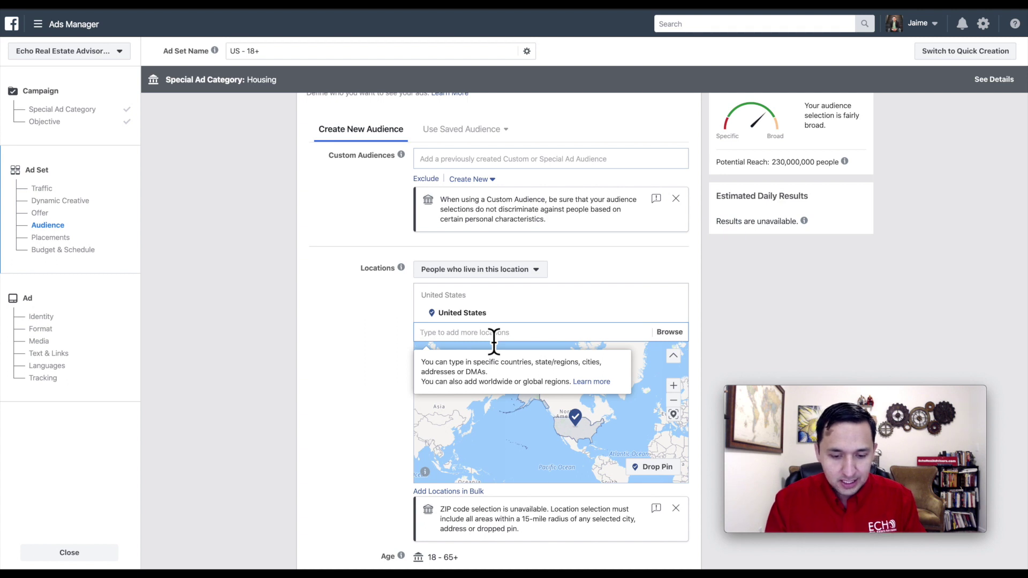
text(santa fe)
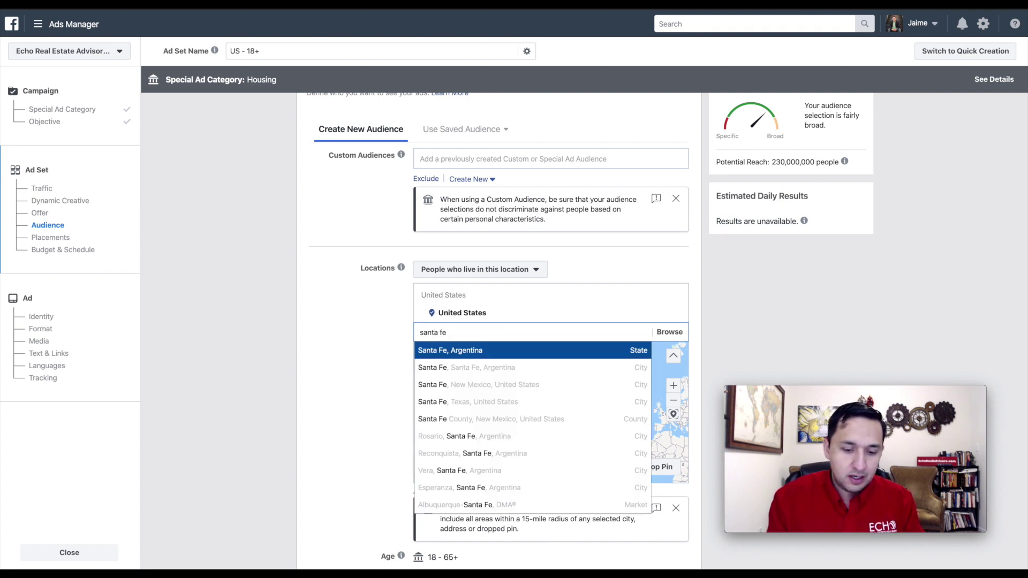
click(499, 391)
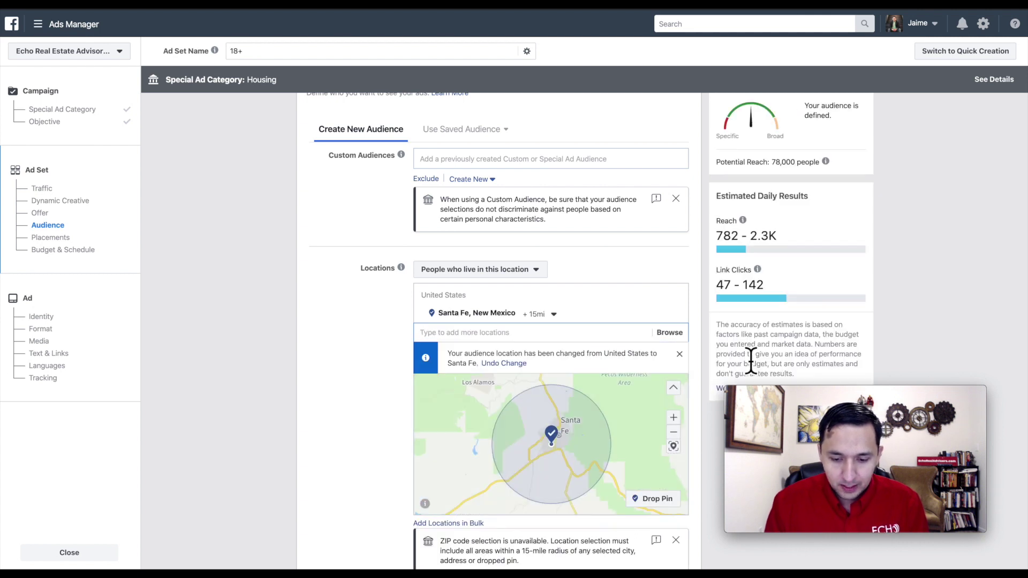
- Check the radius setting for Santa Fe and examine the age, gender, language and detailed targeting restrictions
click(541, 314)
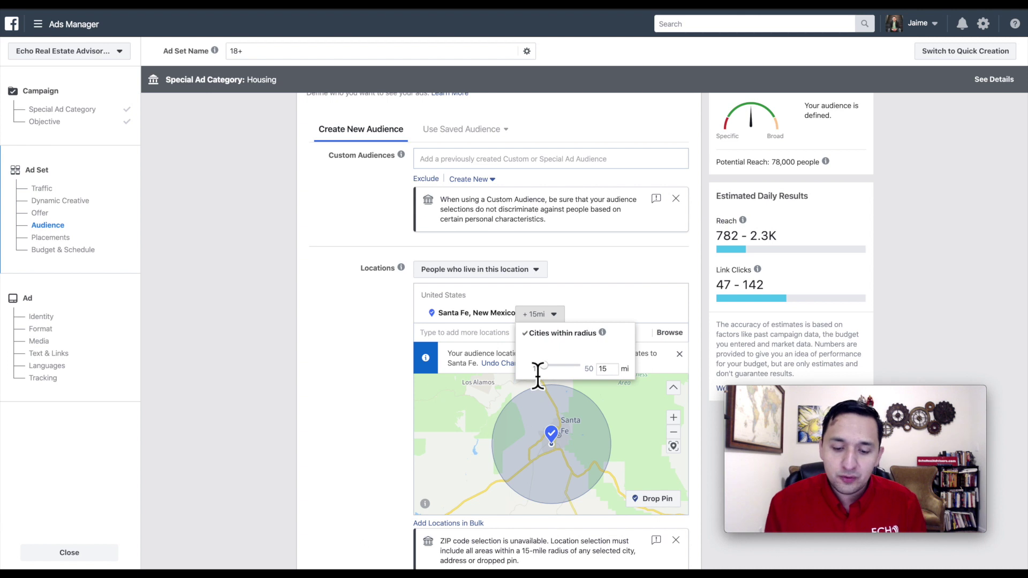
scroll(922, 315, down, 2)
click(922, 315)
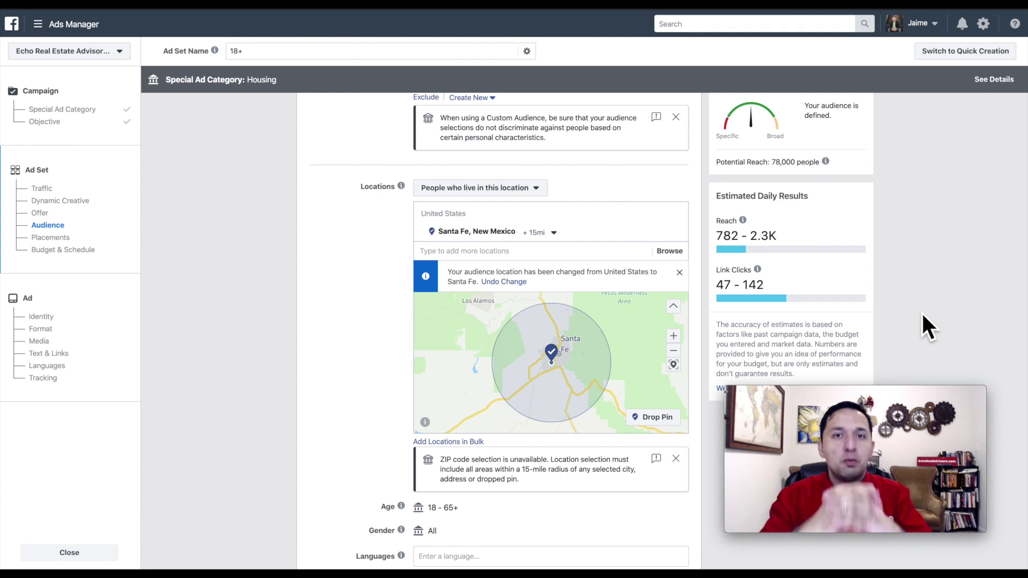
scroll(922, 315, down, 1)
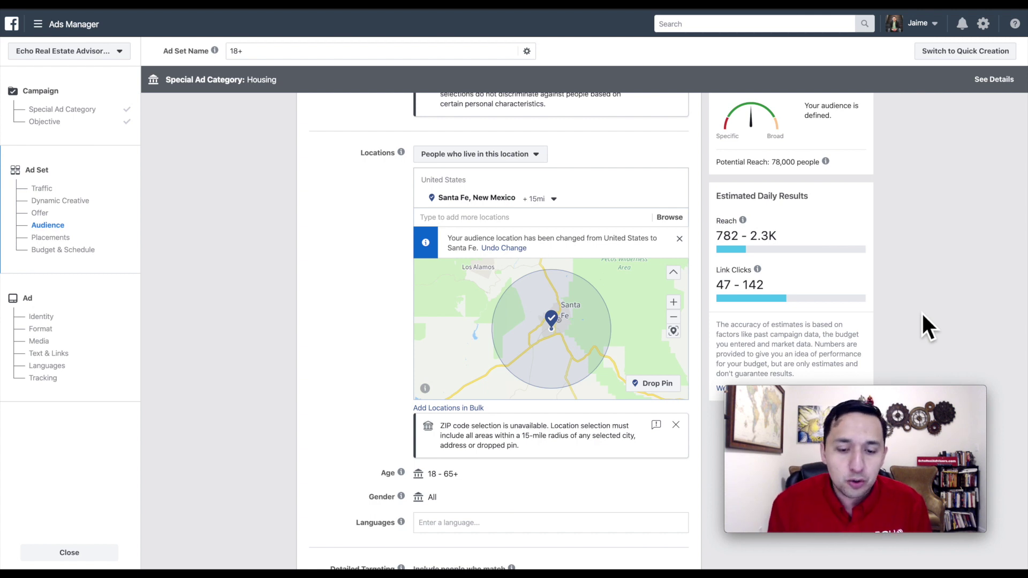
scroll(923, 315, down, 2)
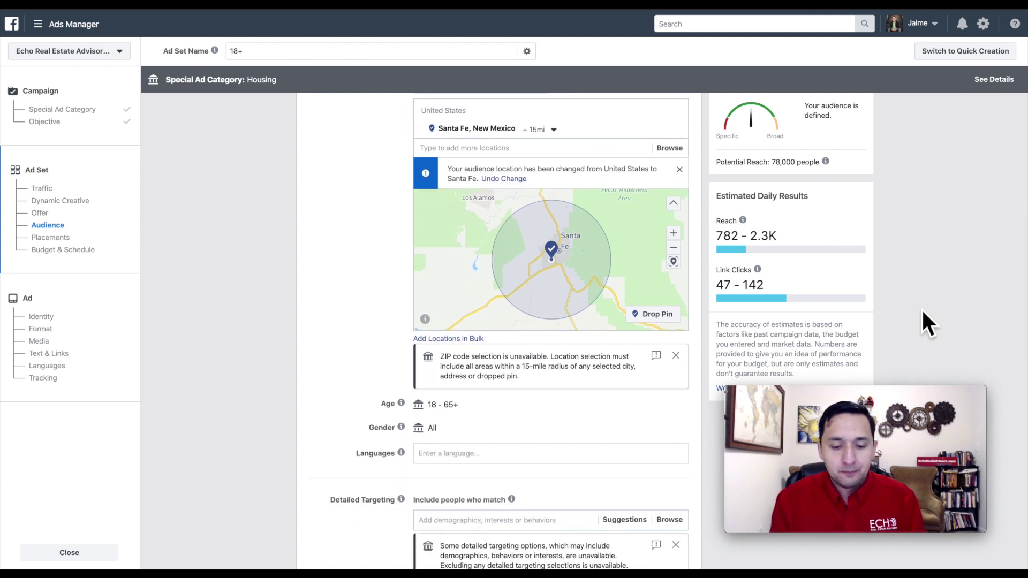
scroll(923, 315, down, 5)
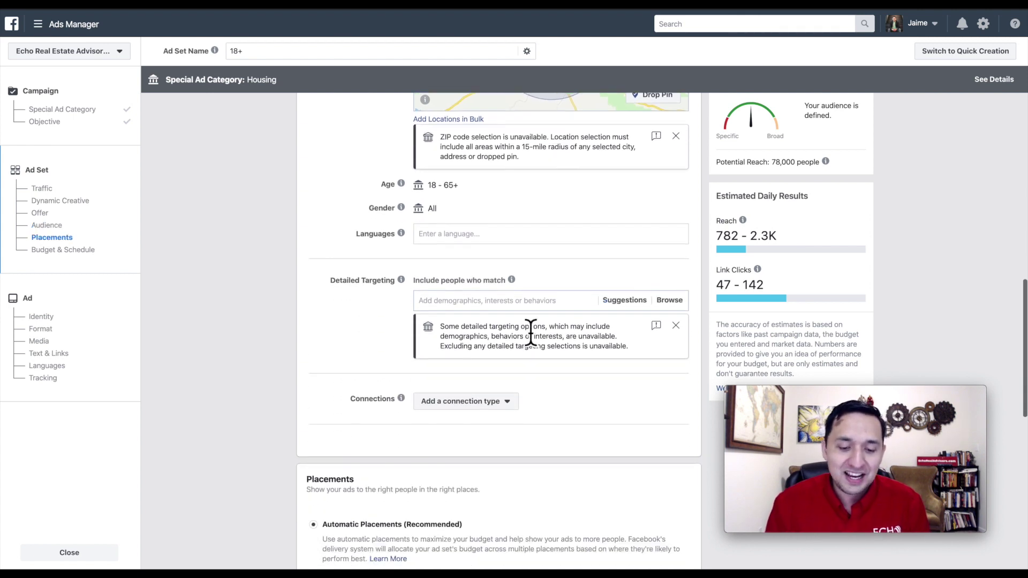
scroll(509, 309, up, 1)
scroll(509, 309, down, 2)
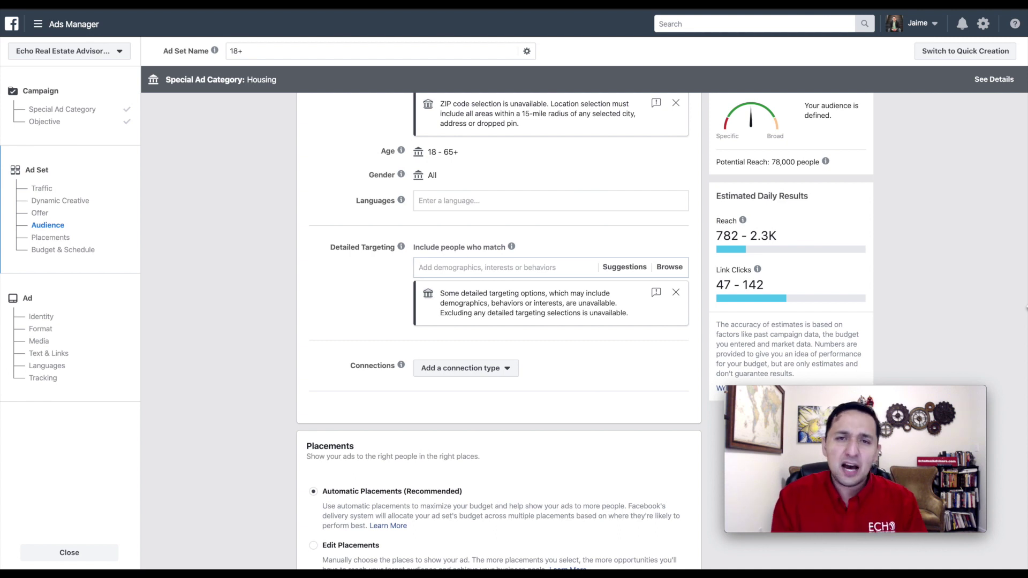
scroll(1025, 309, down, 1)
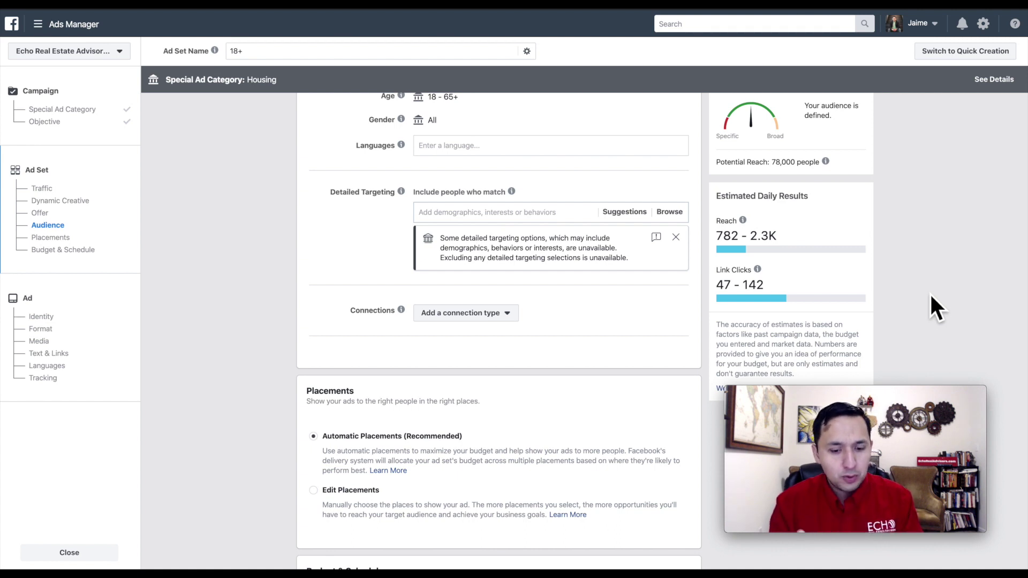
- Switch to manually edited placements and deselect the Instagram, Messenger and Audience Network platforms, keeping only Facebook
scroll(929, 292, down, 3)
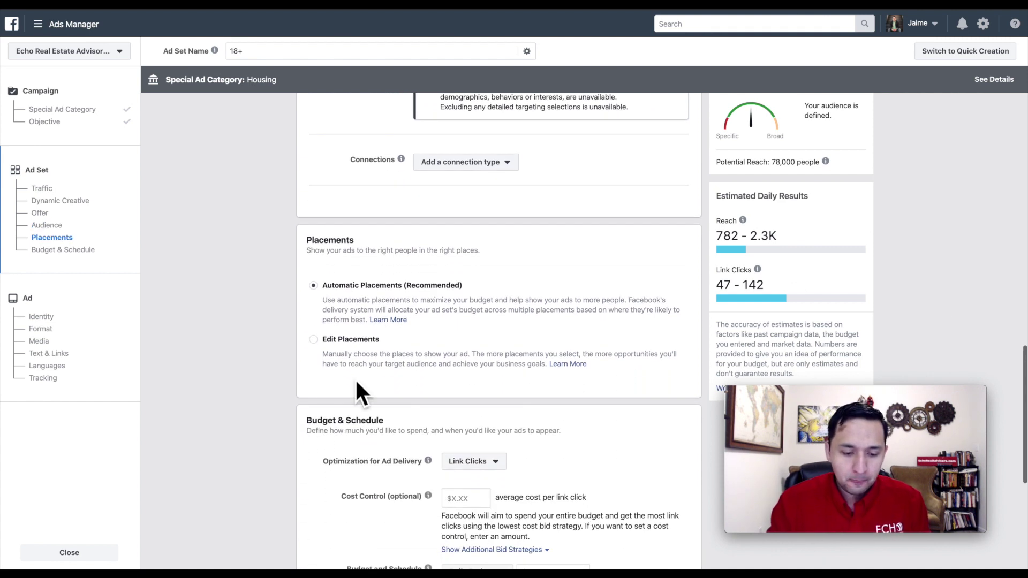
click(315, 339)
scroll(317, 346, down, 4)
click(448, 250)
click(448, 263)
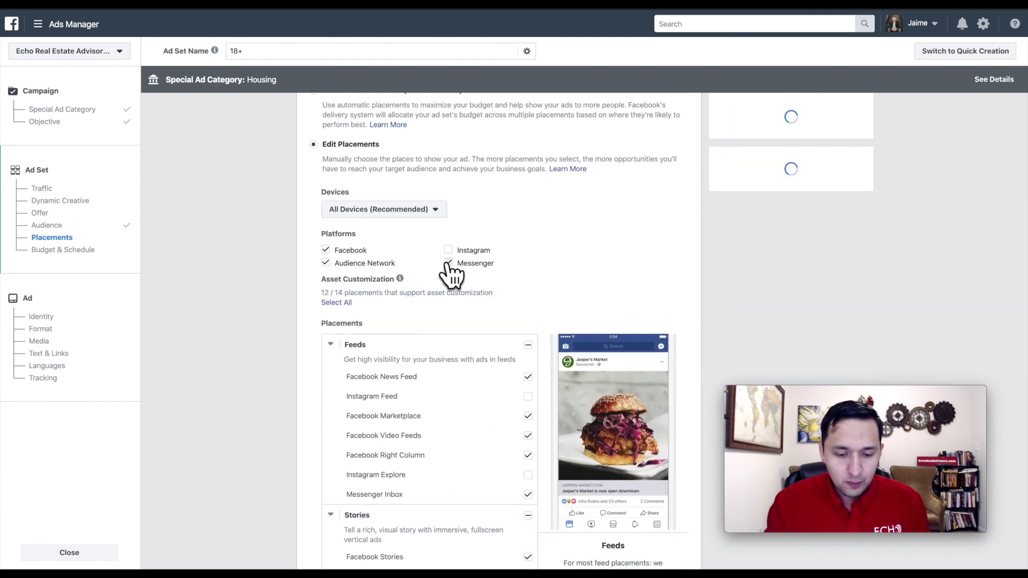
click(326, 263)
scroll(540, 301, down, 3)
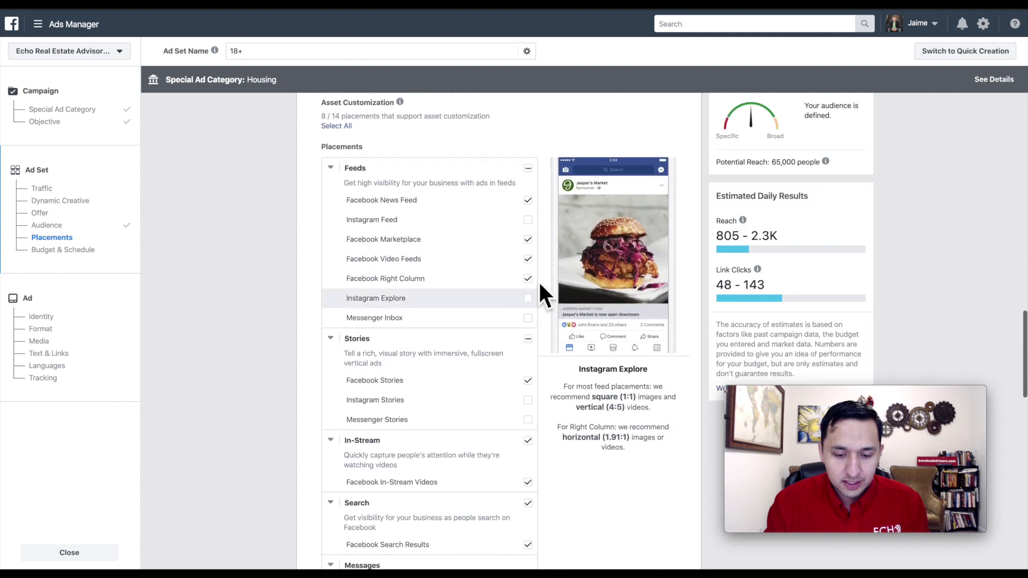
- Deselect the Facebook Marketplace, Video Feeds, Right Column, In-Stream, Search and In-Article placements, leaving only Facebook News Feed and Facebook Stories
click(533, 246)
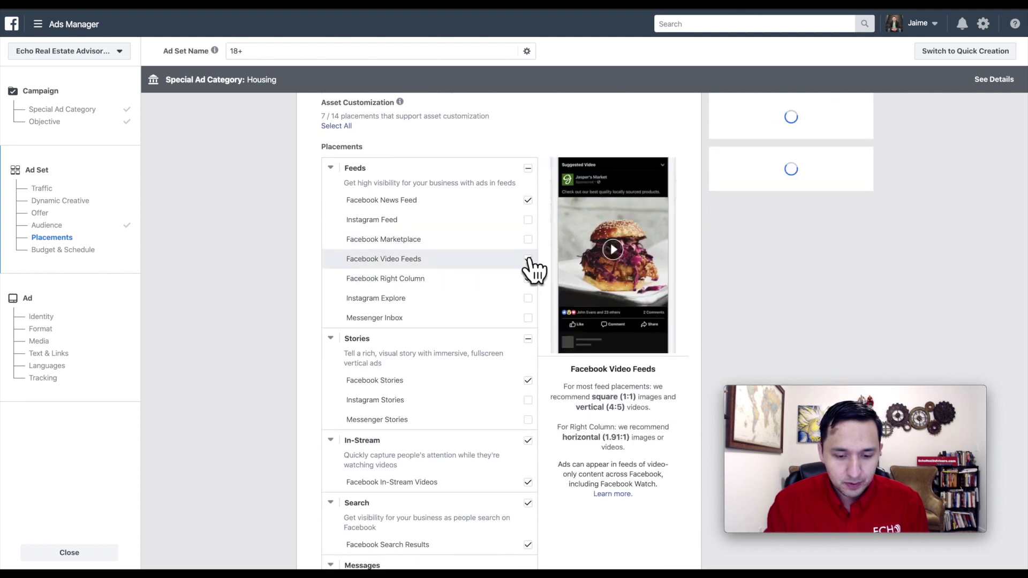
click(529, 260)
click(529, 279)
scroll(541, 455, down, 3)
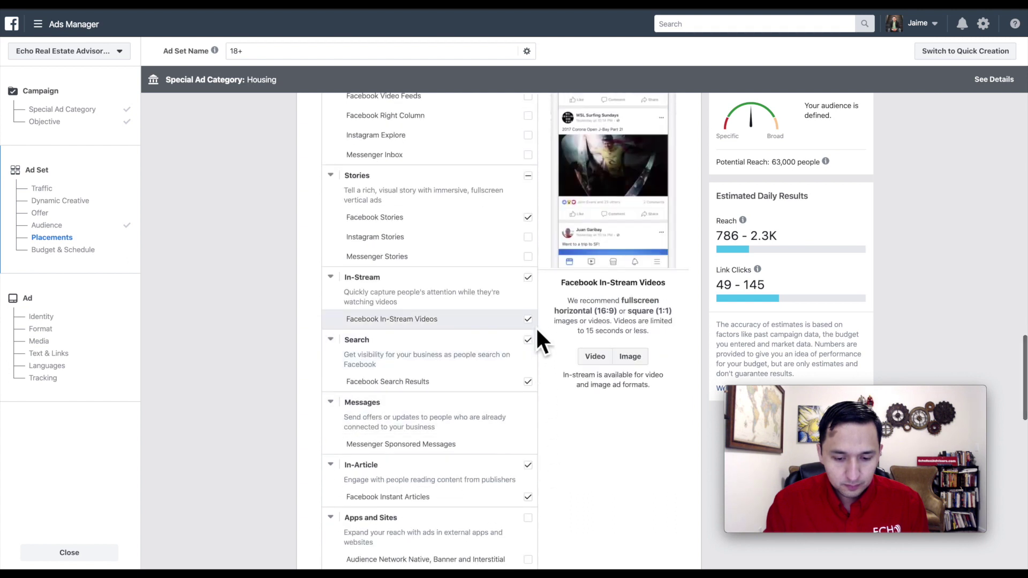
click(528, 277)
click(529, 339)
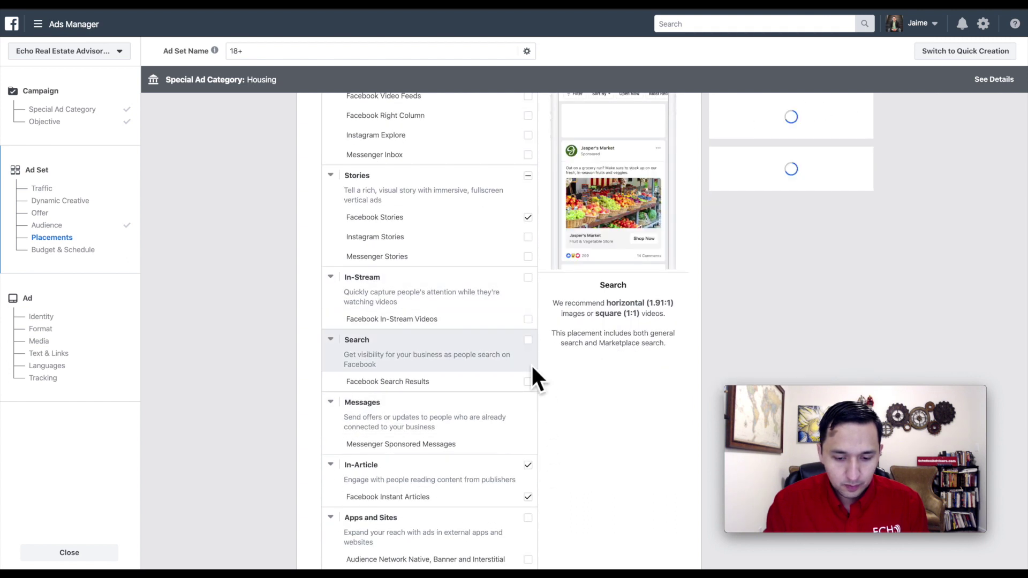
click(528, 465)
- Review the placement recommendations, mobile device options and content exclusion settings below the placements list
scroll(602, 428, down, 8)
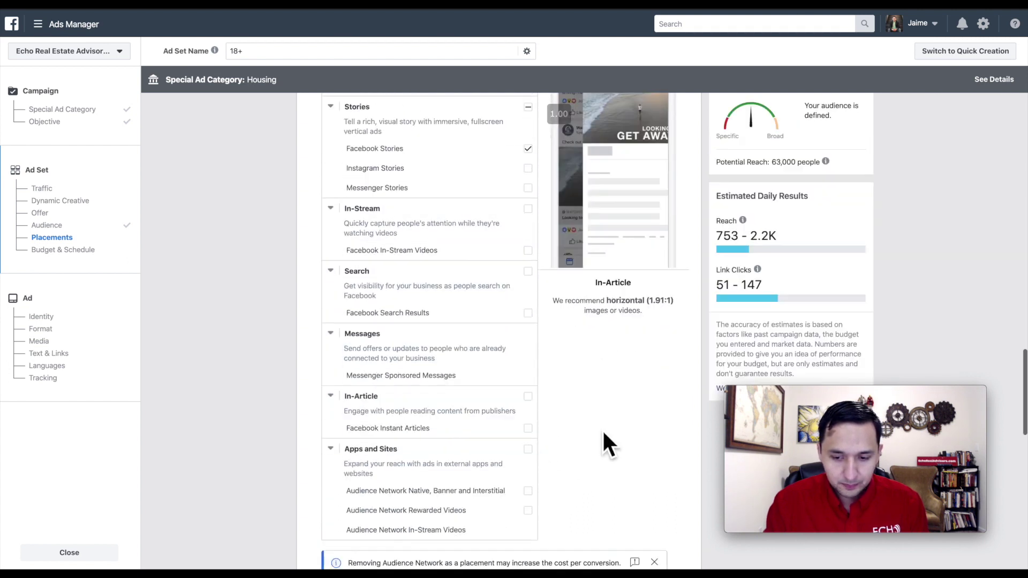
scroll(602, 429, down, 3)
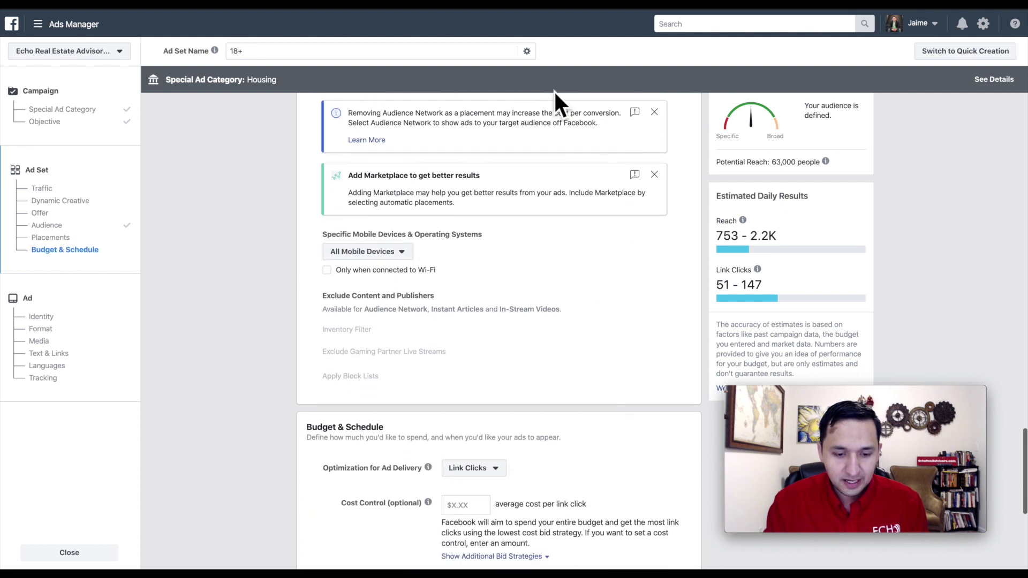
scroll(602, 291, up, 4)
scroll(598, 289, up, 1)
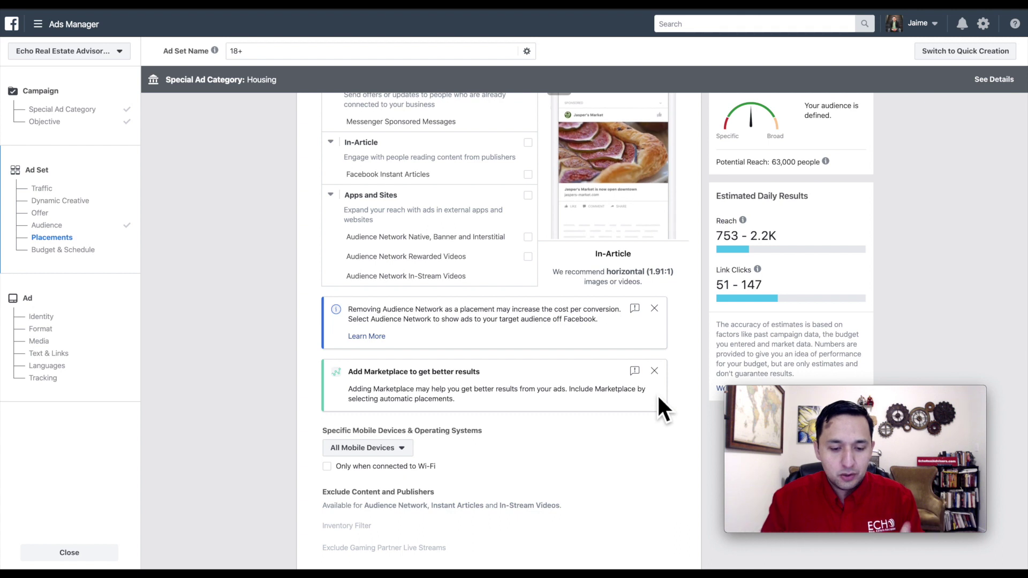
scroll(658, 398, down, 1)
scroll(658, 399, down, 3)
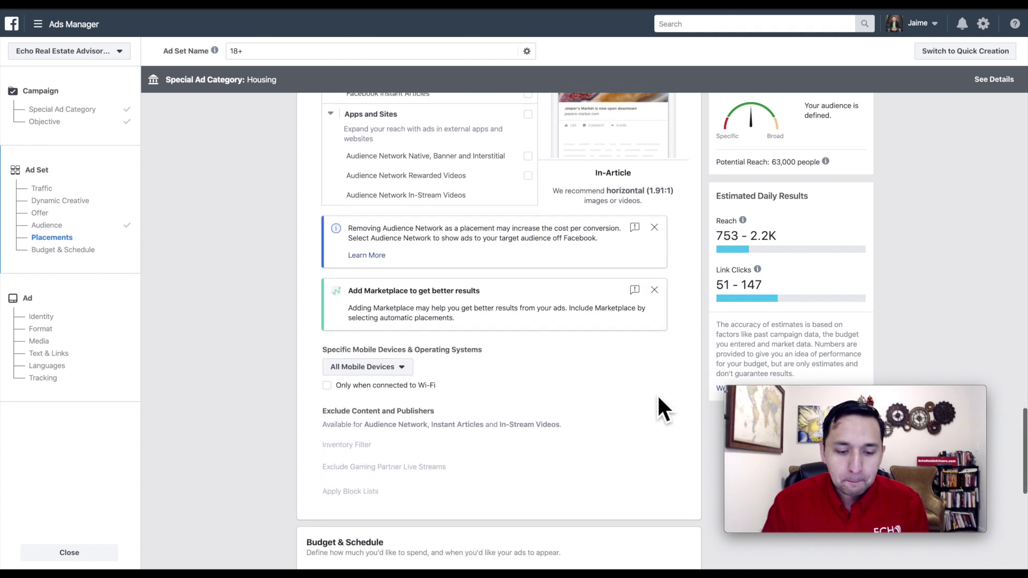
scroll(658, 399, down, 1)
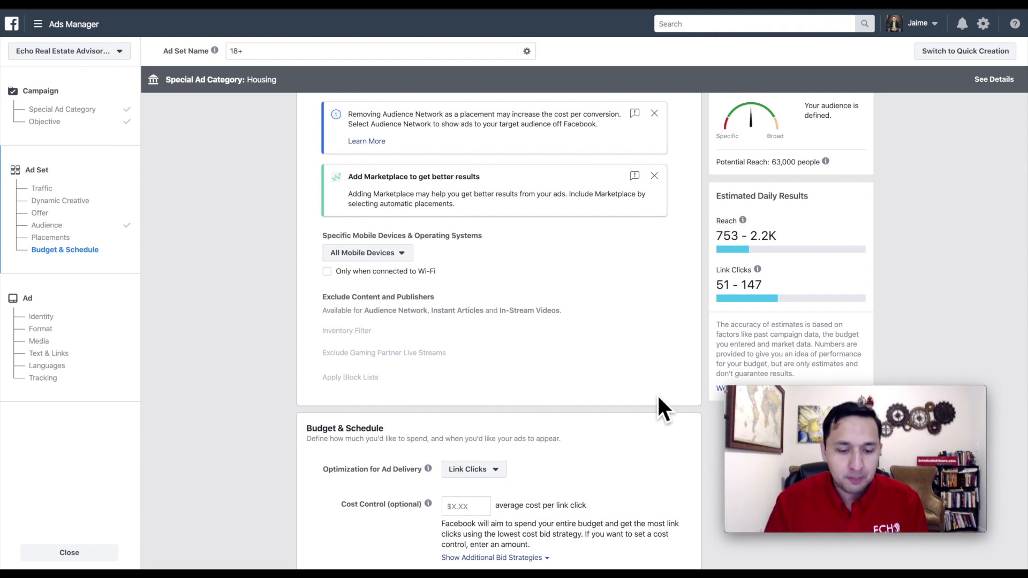
scroll(658, 396, down, 1)
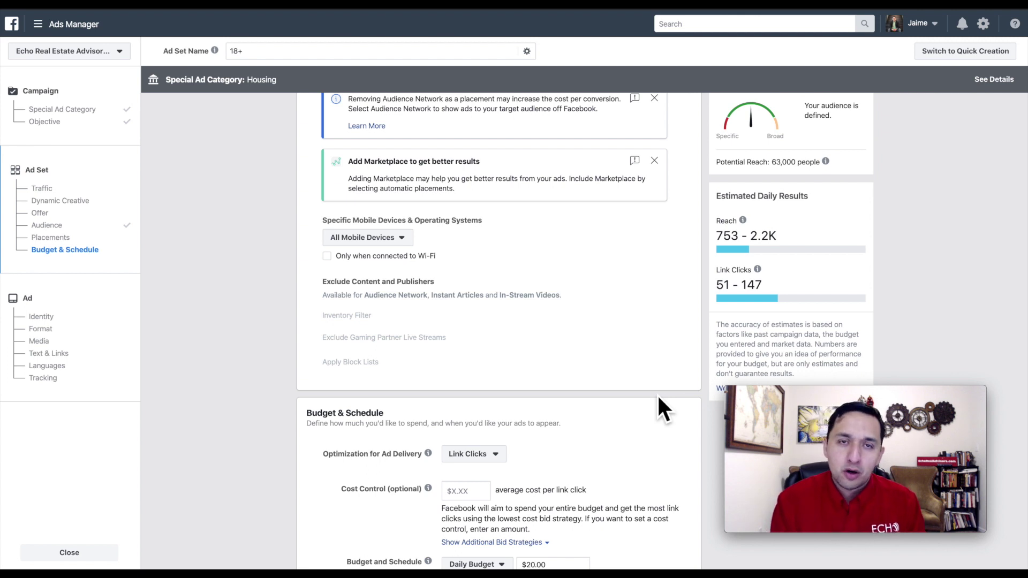
scroll(657, 394, down, 2)
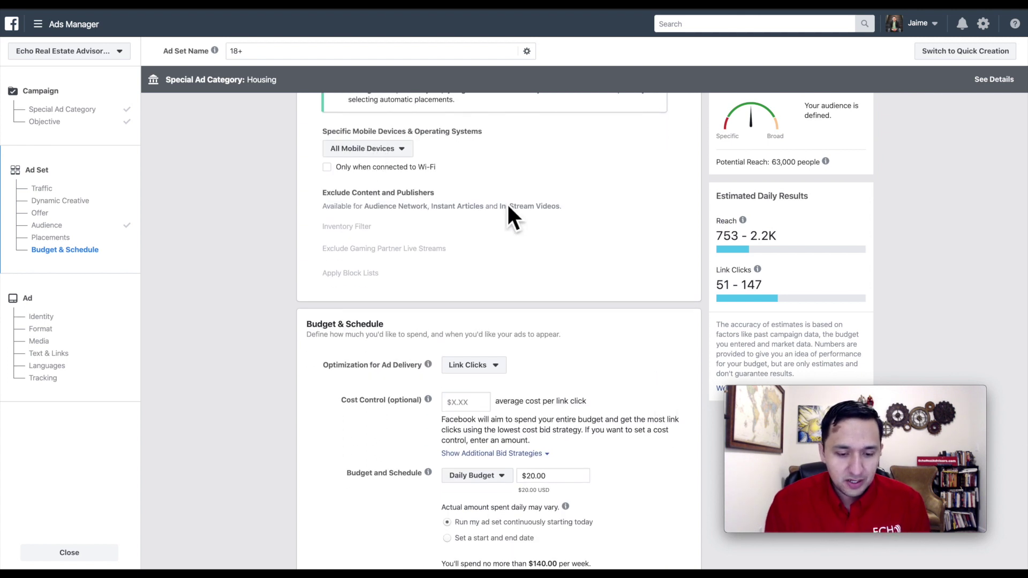
- Set the optimization for ad delivery to Landing Page Views
scroll(646, 257, down, 5)
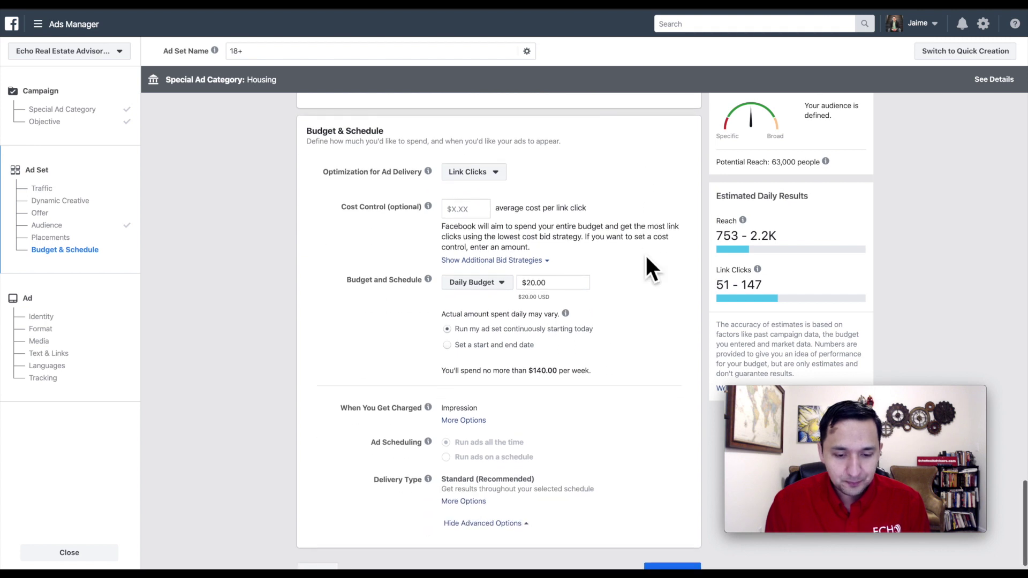
click(483, 159)
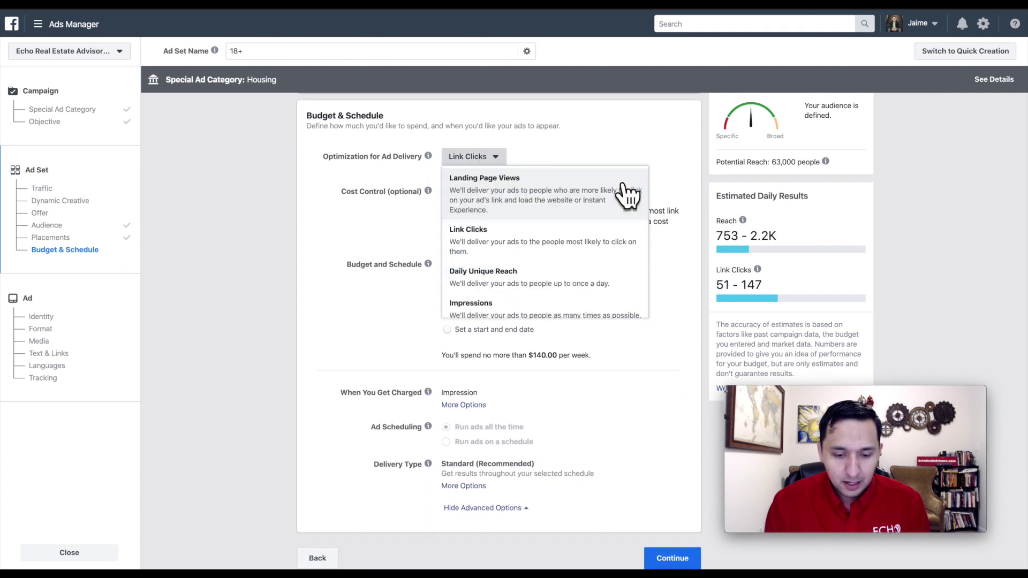
click(485, 199)
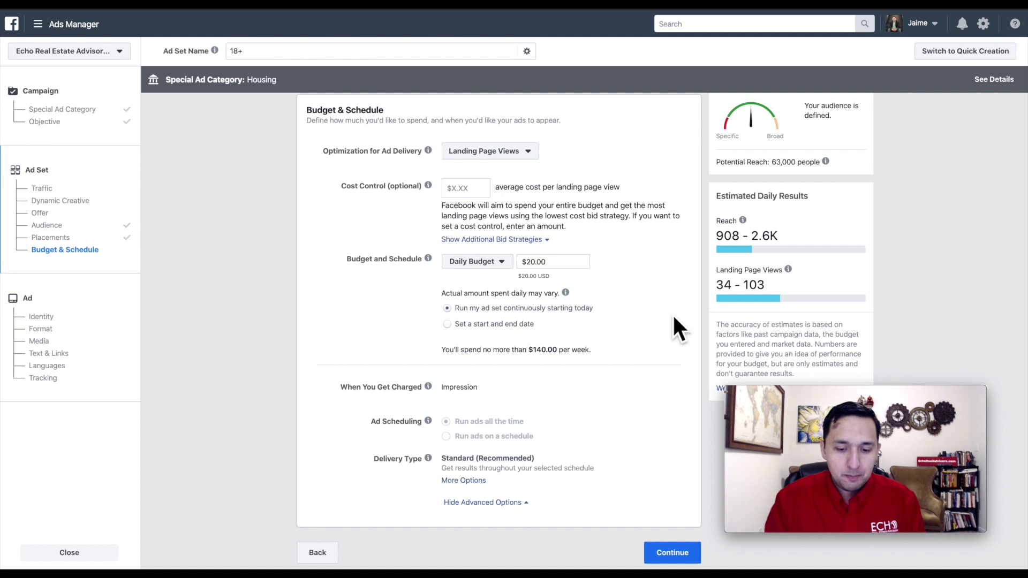
- Keep the daily budget at $20.00 with the ad set running continuously and continue to the ad setup
double_click(568, 263)
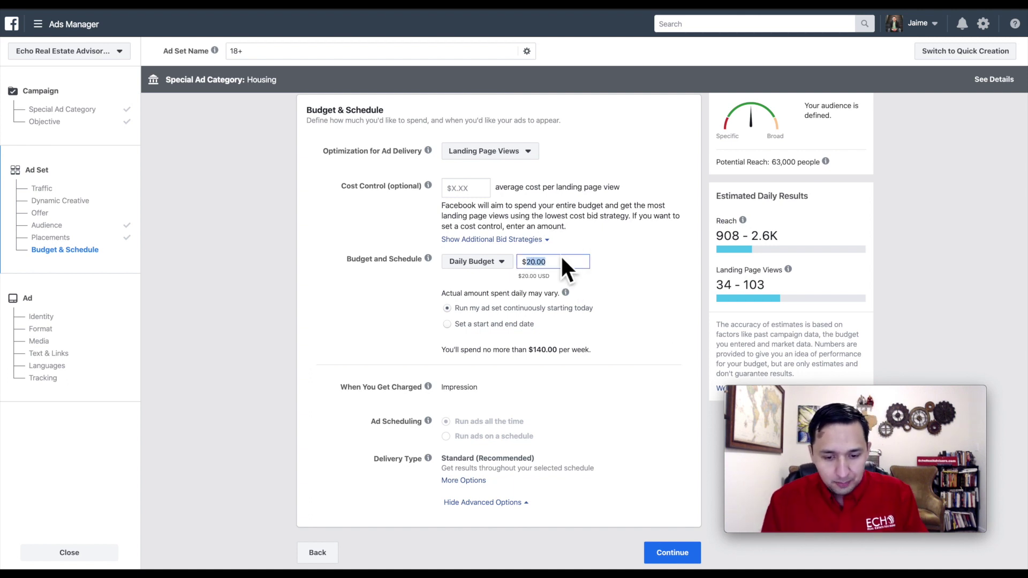
click(605, 281)
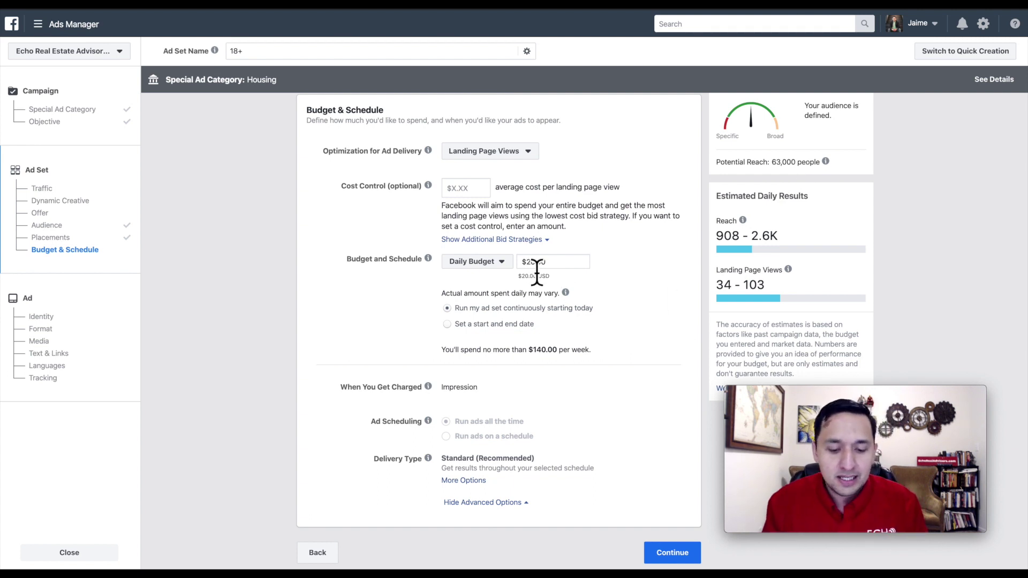
click(673, 556)
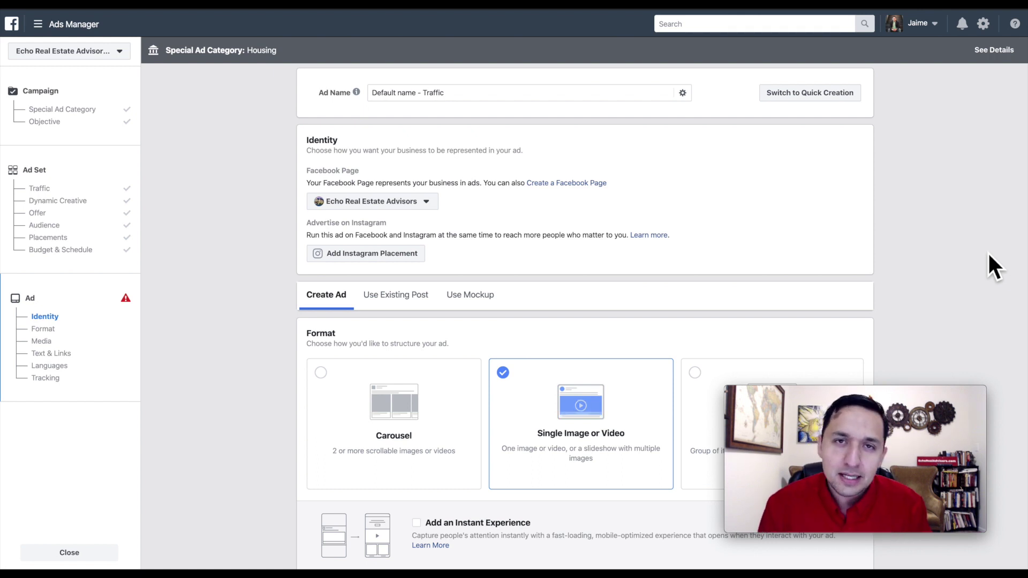
- Examine the ad's identity, format options and media section, with the Single Image or Video format selected
scroll(988, 252, down, 1)
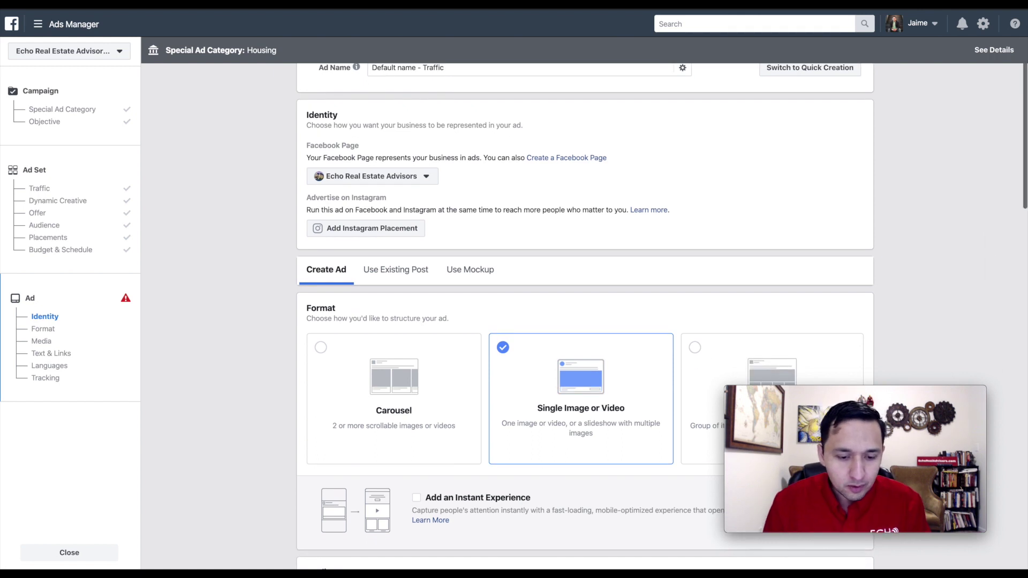
scroll(570, 194, down, 3)
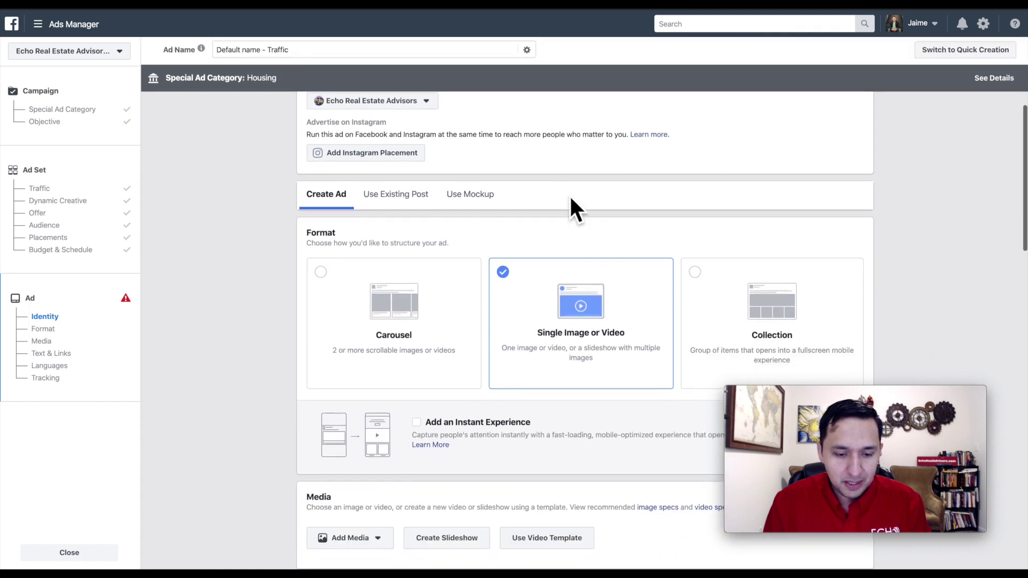
scroll(810, 257, down, 3)
scroll(810, 257, down, 3)
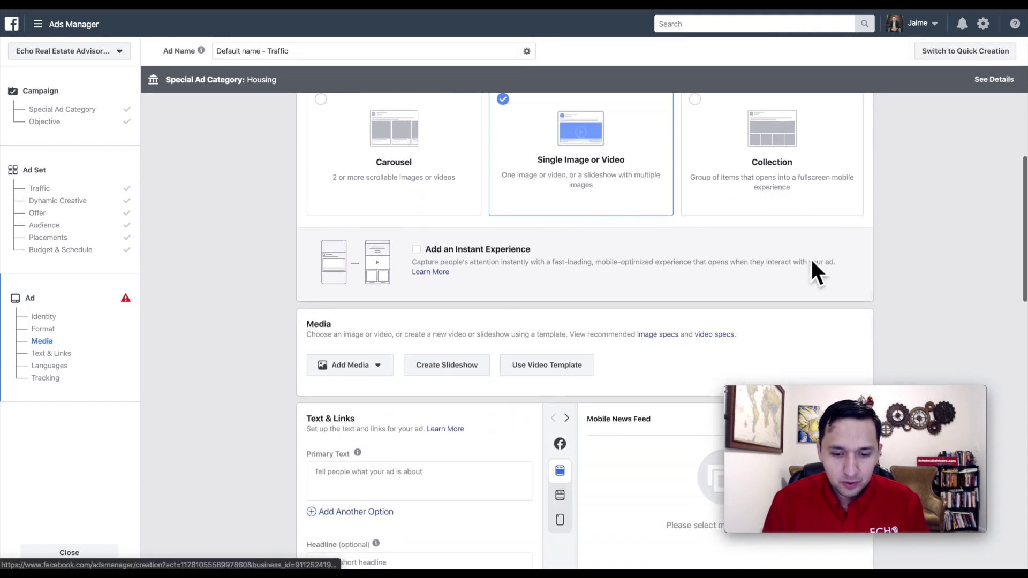
scroll(811, 257, down, 3)
scroll(811, 257, up, 4)
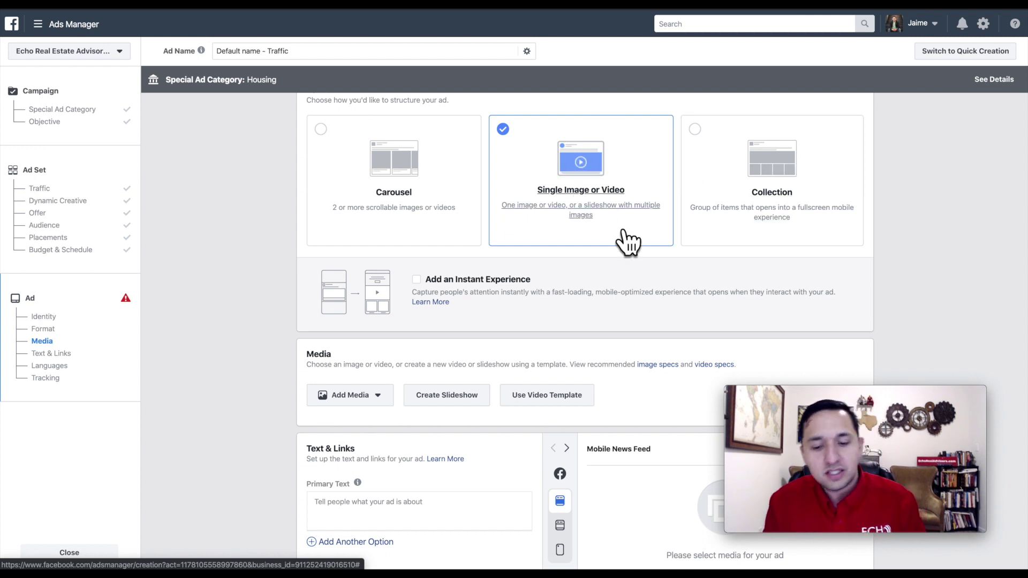
- Add the account image Hattiesburg_B.jpg as the ad's media, with recommended square and fullscreen vertical crops for feeds and stories
scroll(627, 241, down, 4)
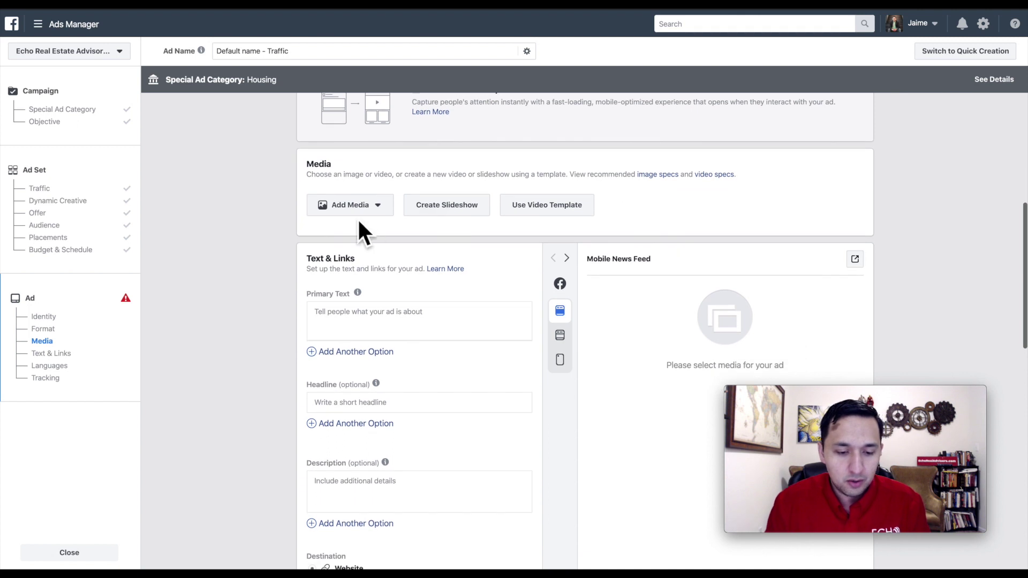
click(348, 205)
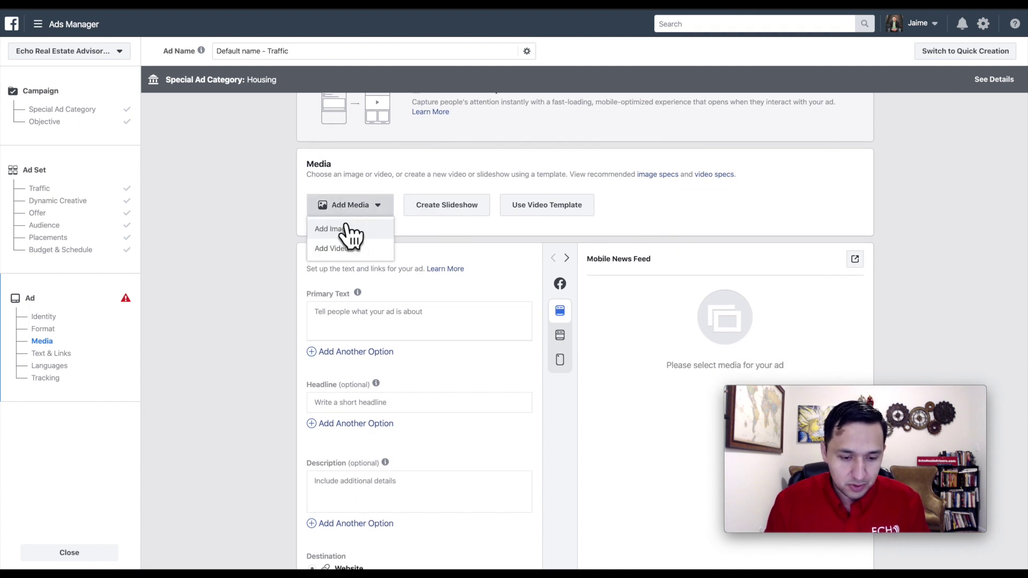
click(345, 230)
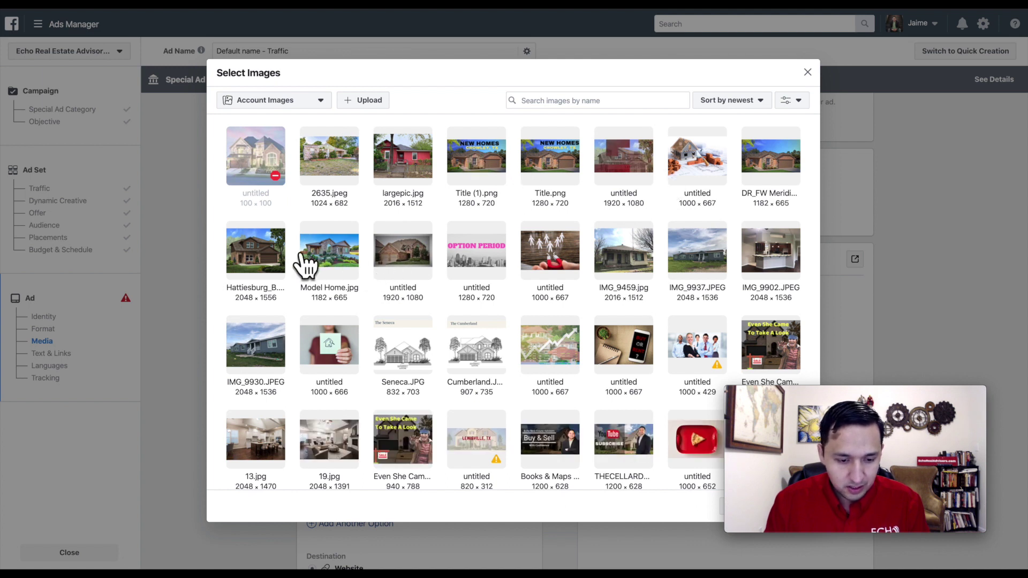
click(271, 265)
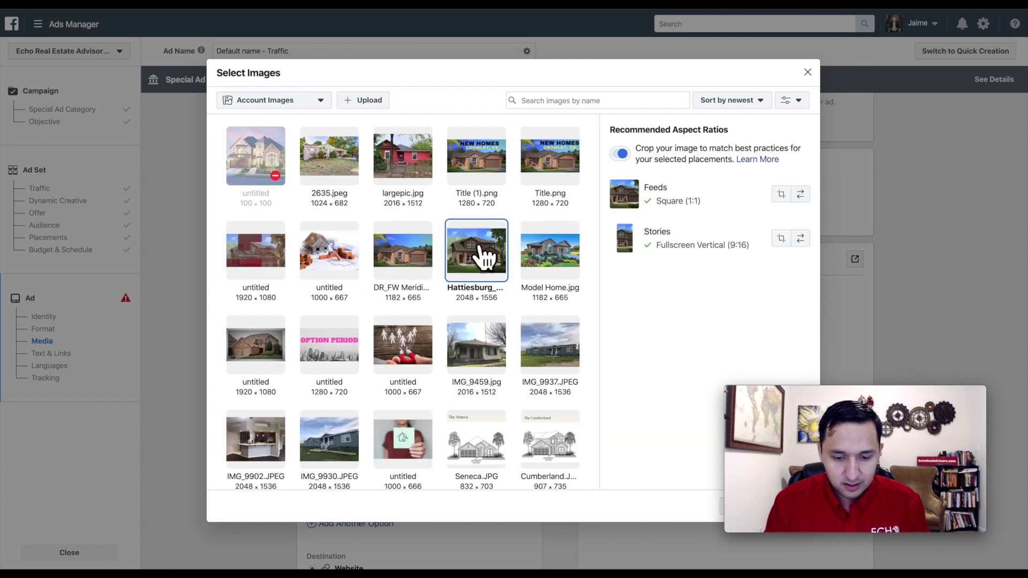
click(474, 262)
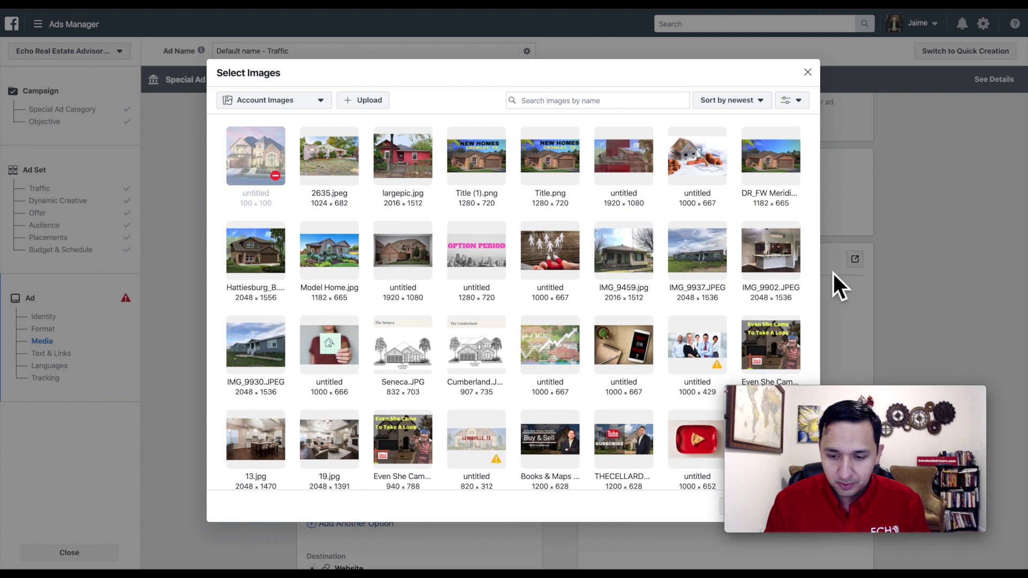
click(261, 258)
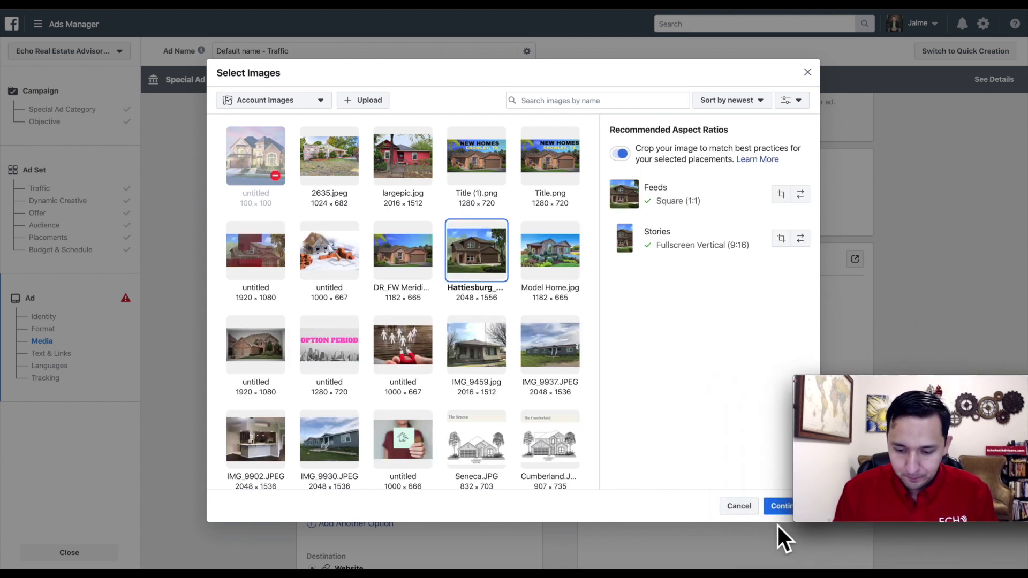
click(779, 506)
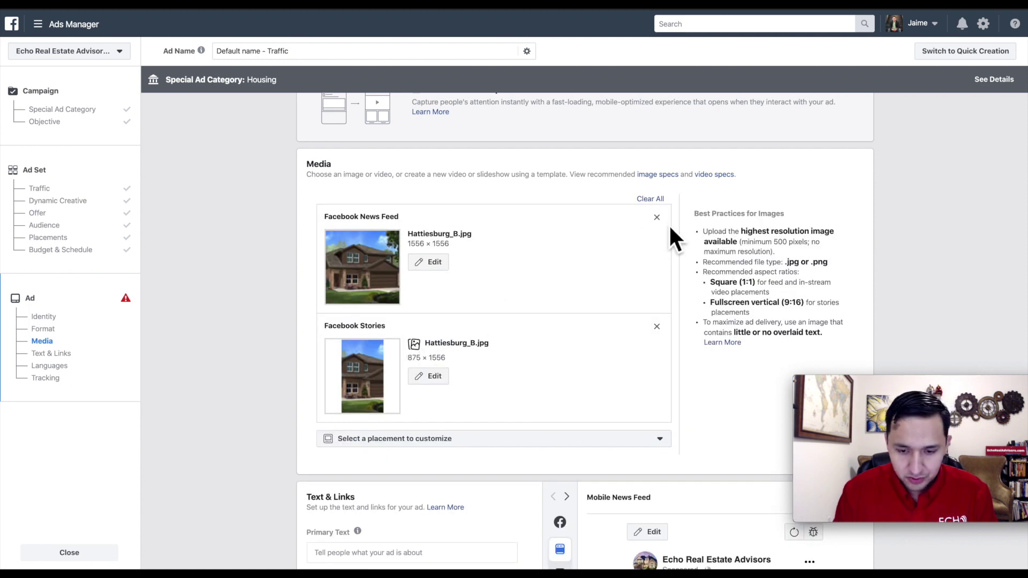
- Preview the ad in the Mobile News Feed, Desktop News Feed and Facebook Stories placements
scroll(531, 417, down, 5)
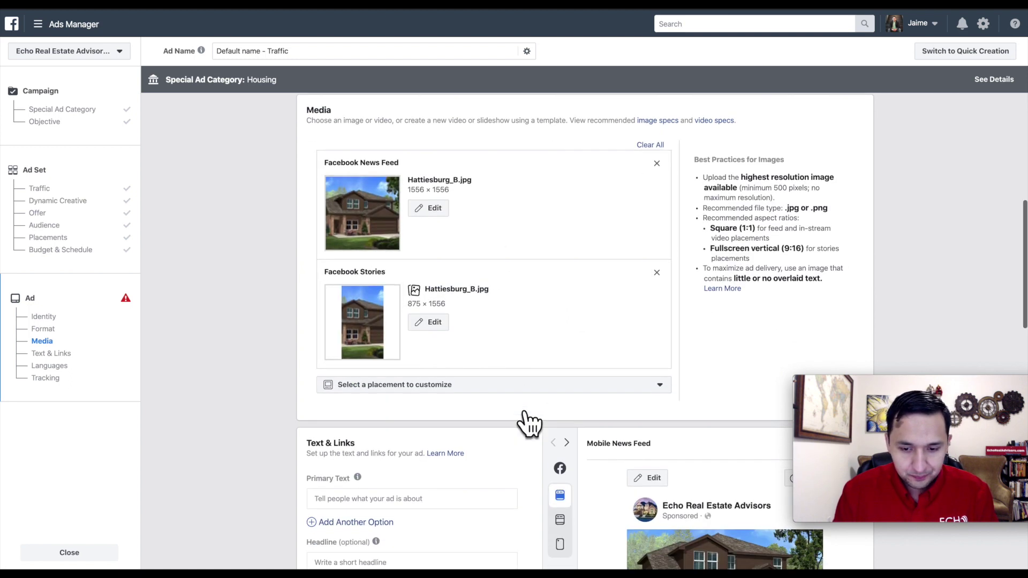
scroll(531, 417, down, 3)
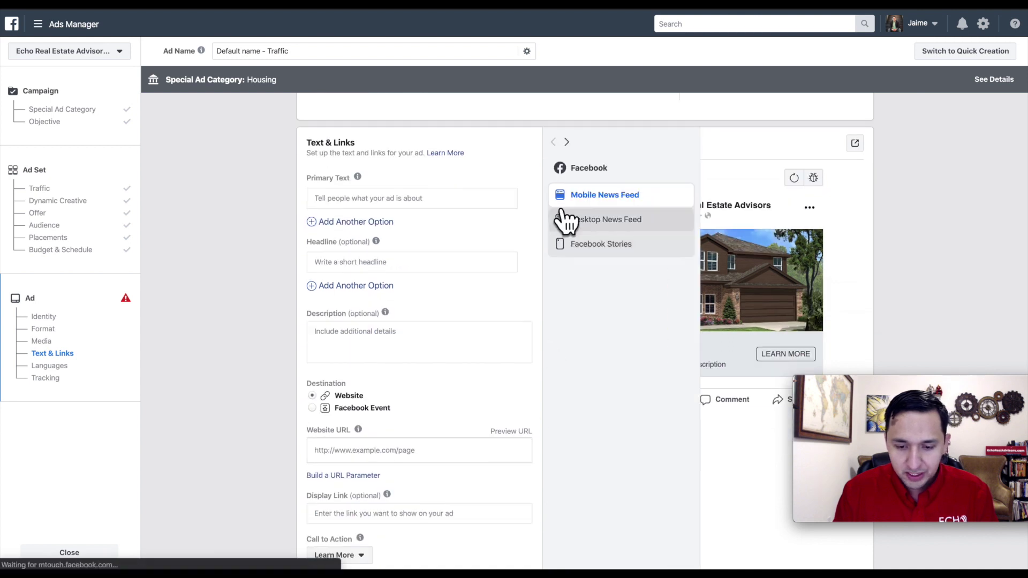
click(562, 220)
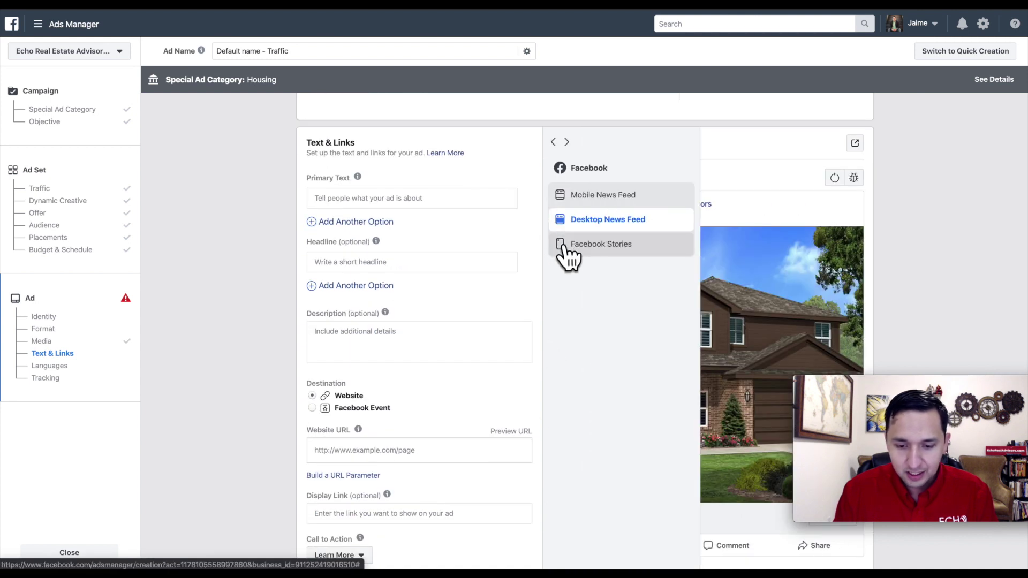
click(565, 253)
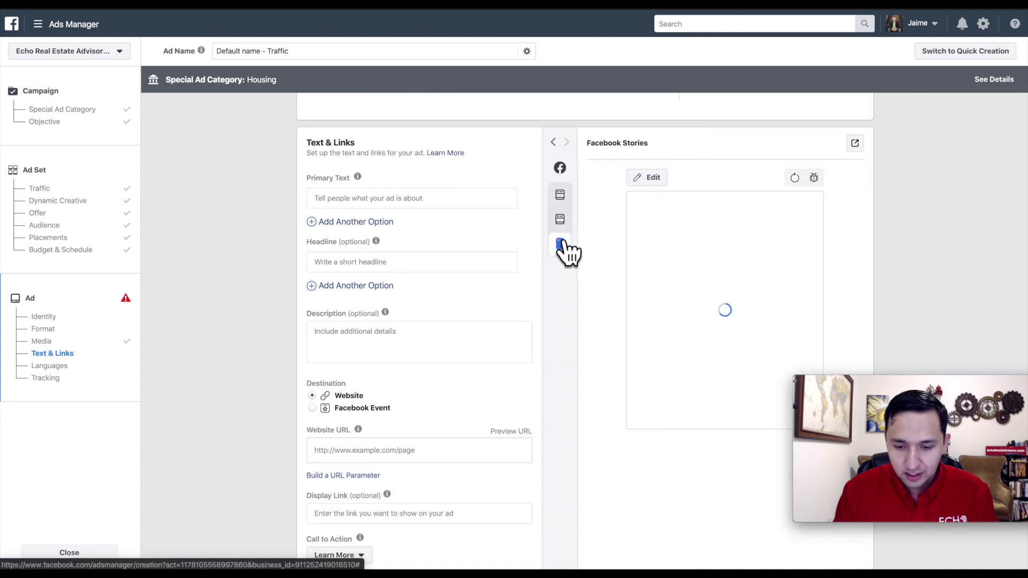
click(563, 201)
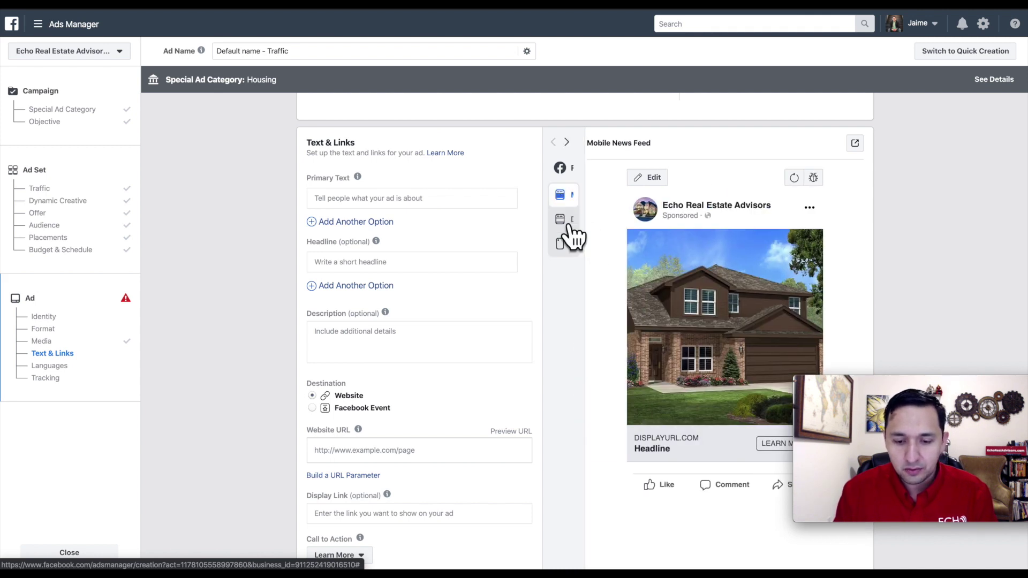
click(568, 229)
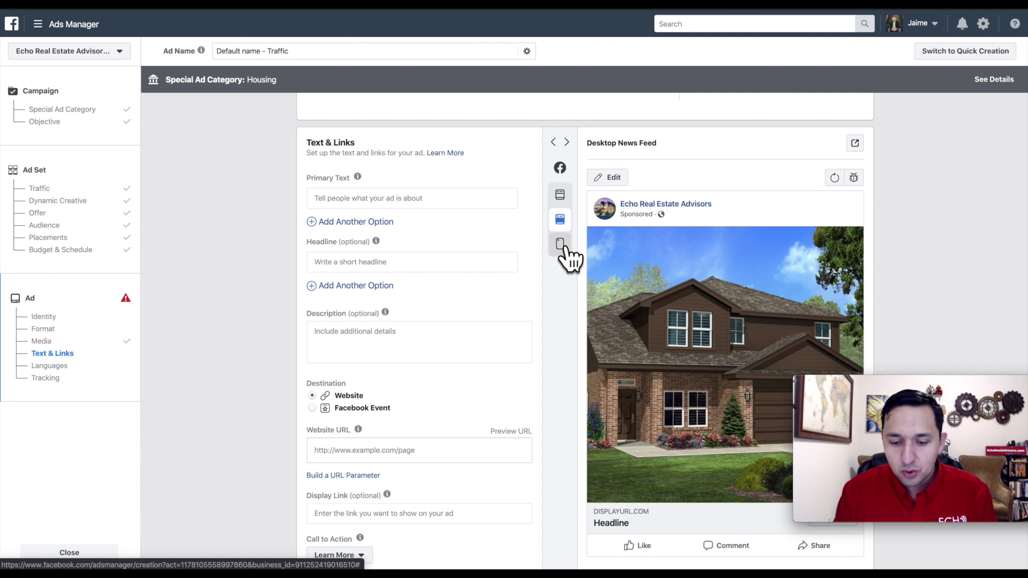
click(567, 251)
- Set the ad's primary text to "Stunning BRAND NEW Homes, in desirable {city}, just discounted by $#,### -$##,####!!"
click(348, 200)
click(244, 204)
scroll(246, 203, down, 1)
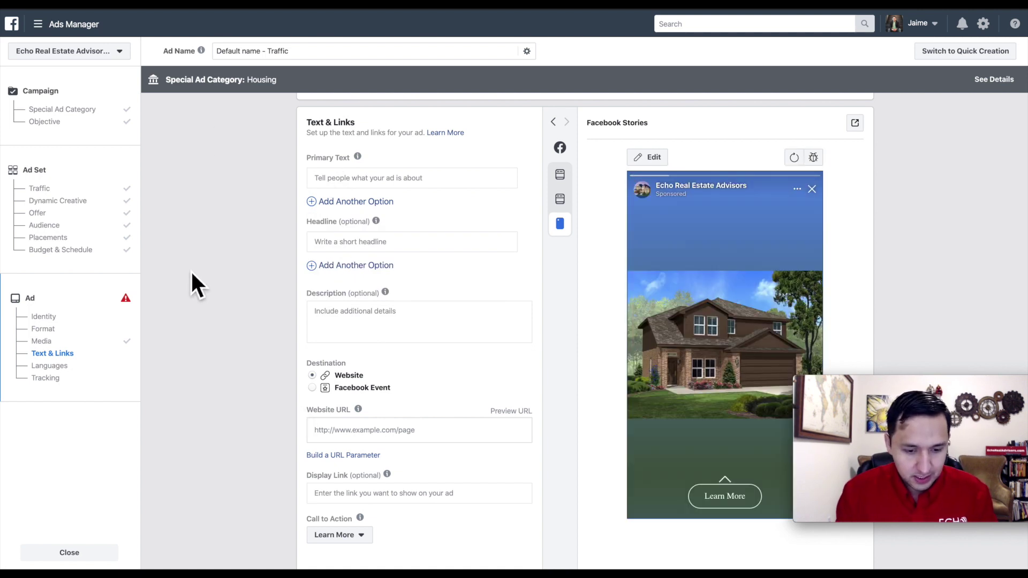
click(365, 180)
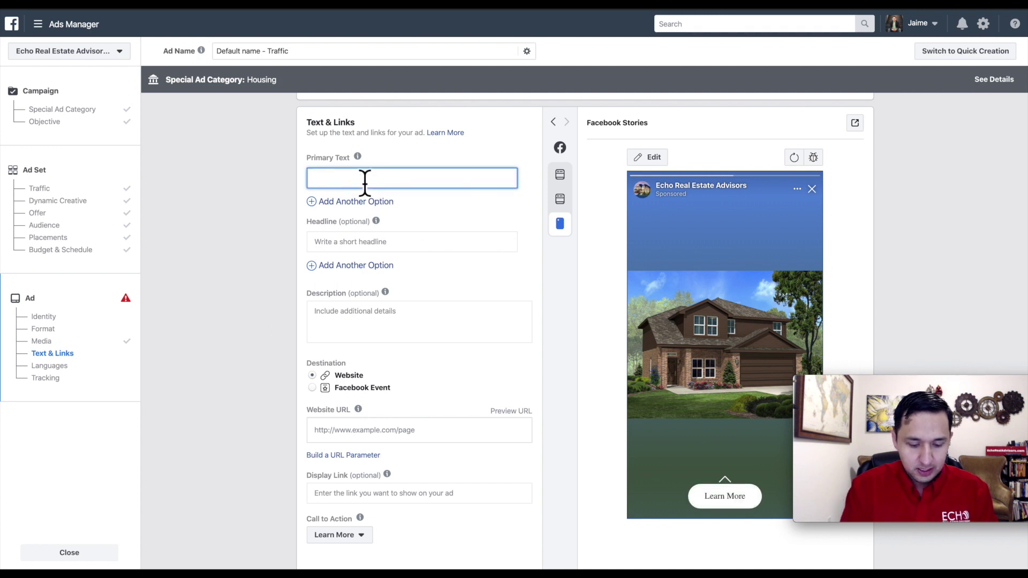
text(Stunning BRAND NEW Homes, in desirable {city}, just discounted by $#,### -$##,####!!)
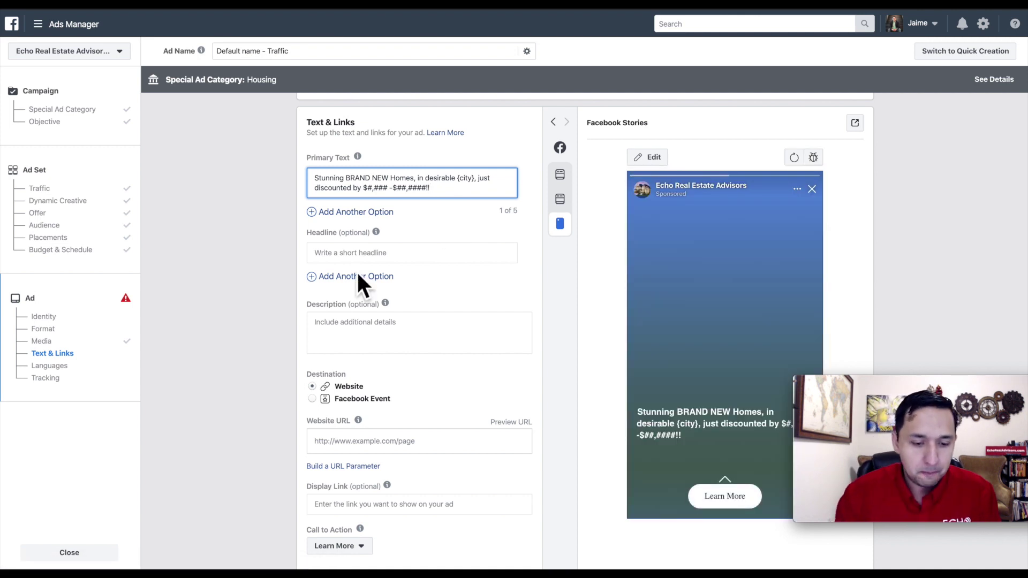
- Set the ad's headline to "Brand New Homes"
click(337, 257)
text(Bra)
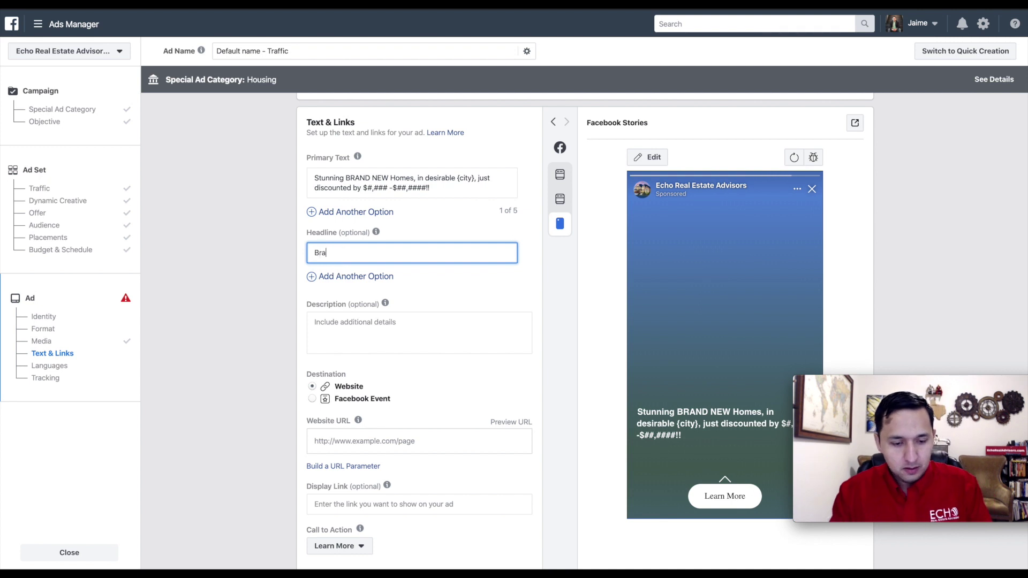
text(nd New Homes)
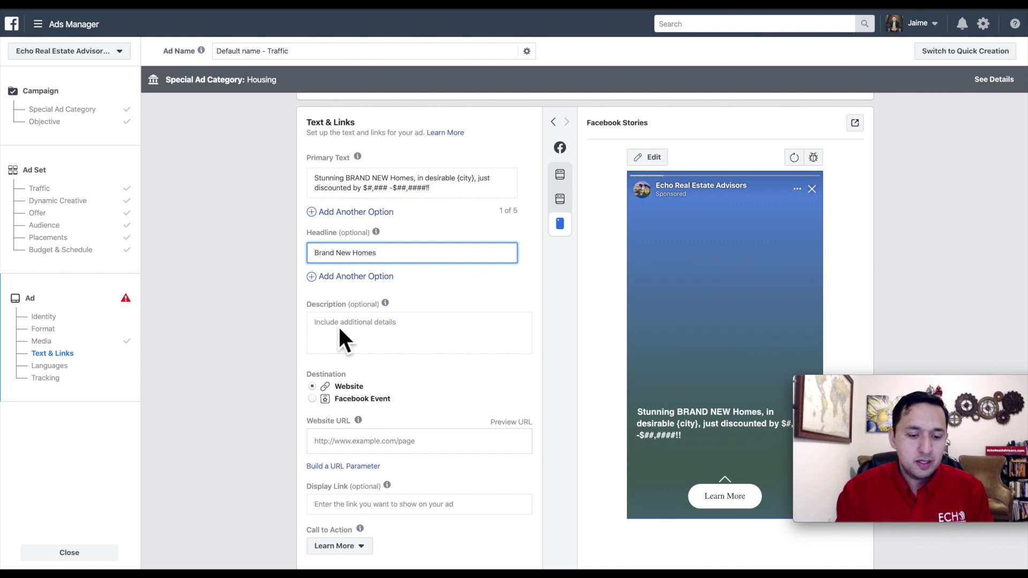
click(247, 294)
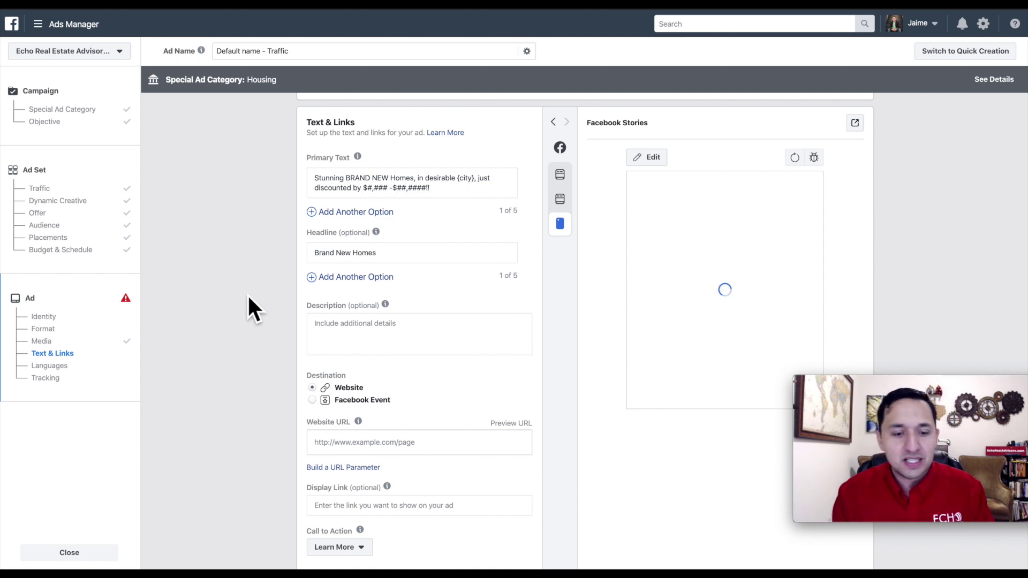
- Add a second primary text option to the ad and remove it again without filling it in
mouse_move(331, 216)
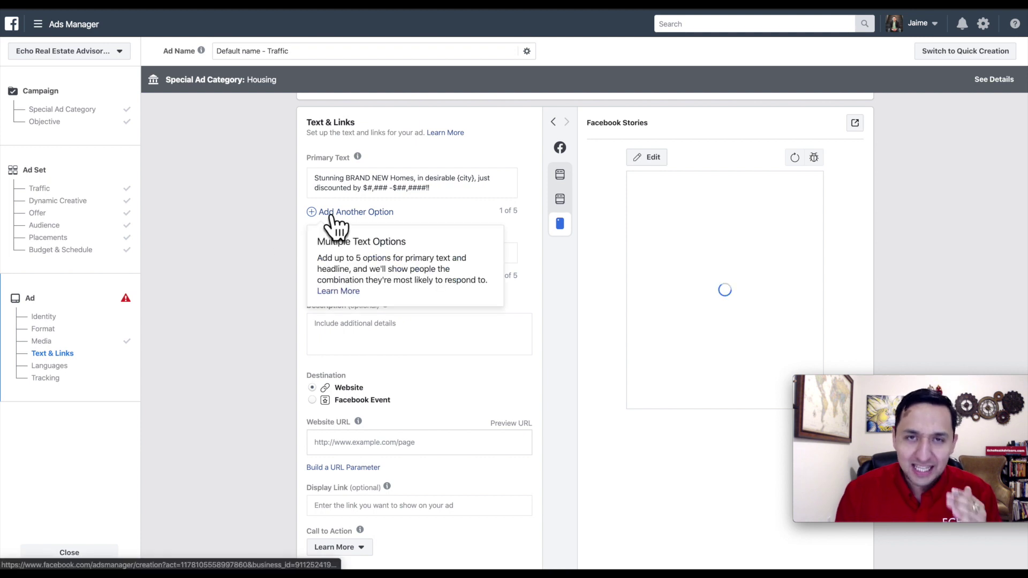
click(333, 212)
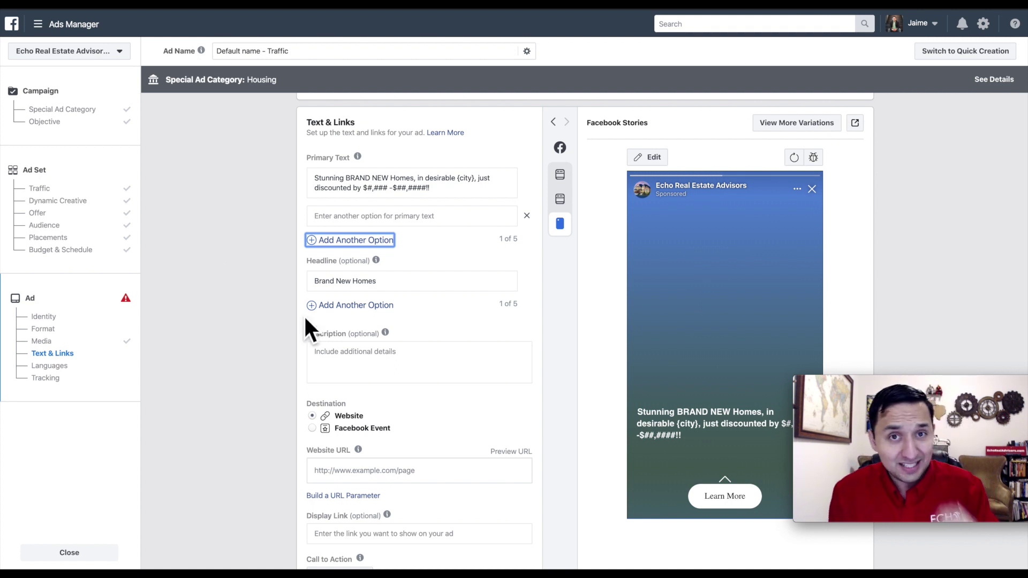
click(256, 230)
click(368, 220)
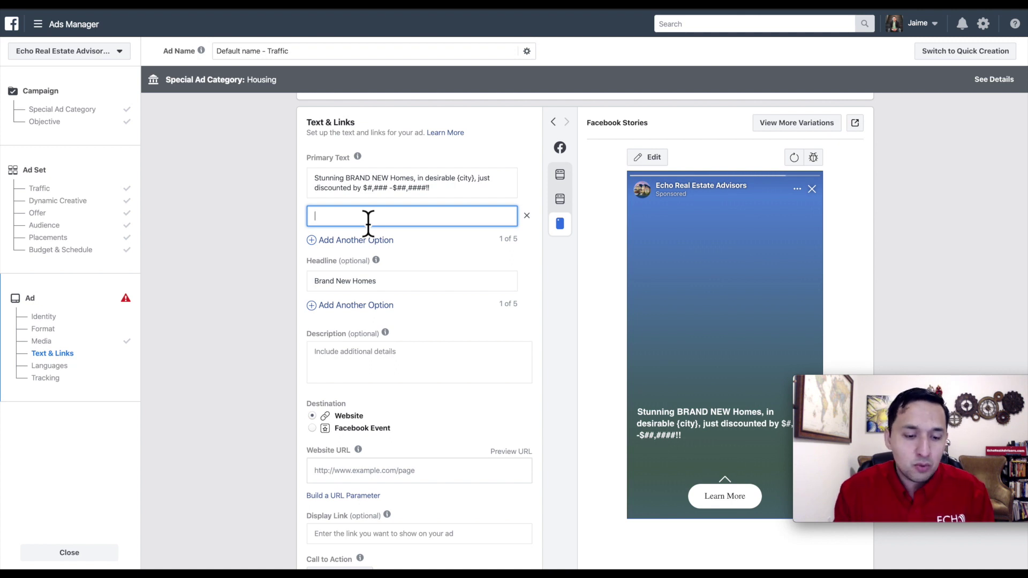
click(525, 216)
click(527, 216)
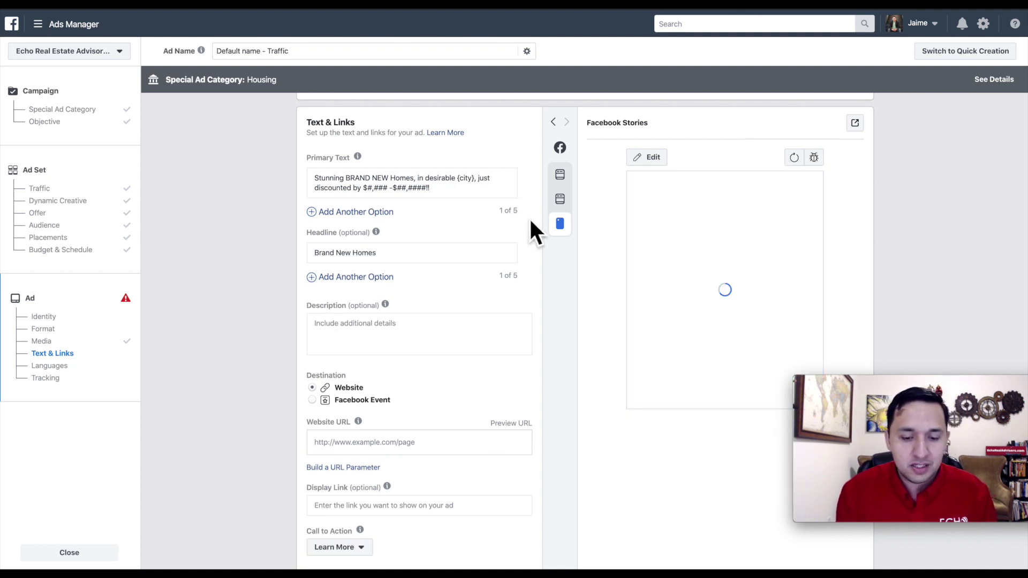
- Set the ad's optional description to "{City} Is Hot Right Now"
scroll(565, 351, down, 2)
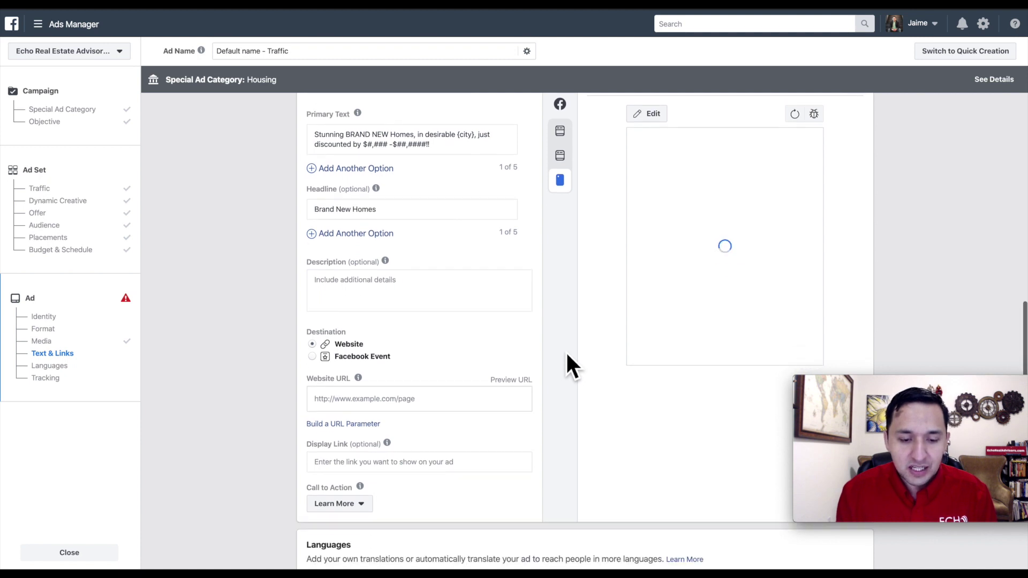
scroll(566, 354, up, 1)
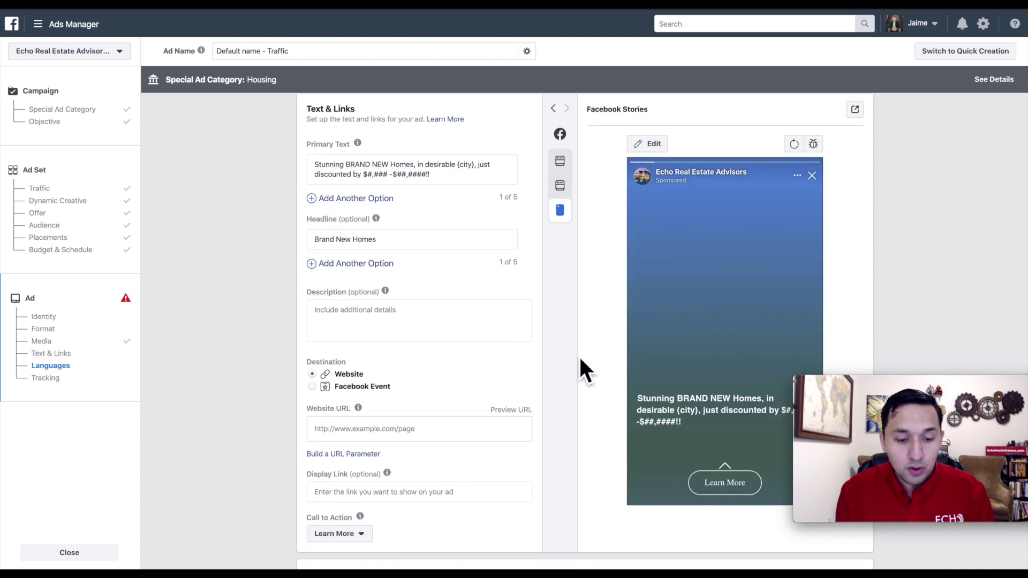
scroll(587, 354, down, 1)
click(406, 293)
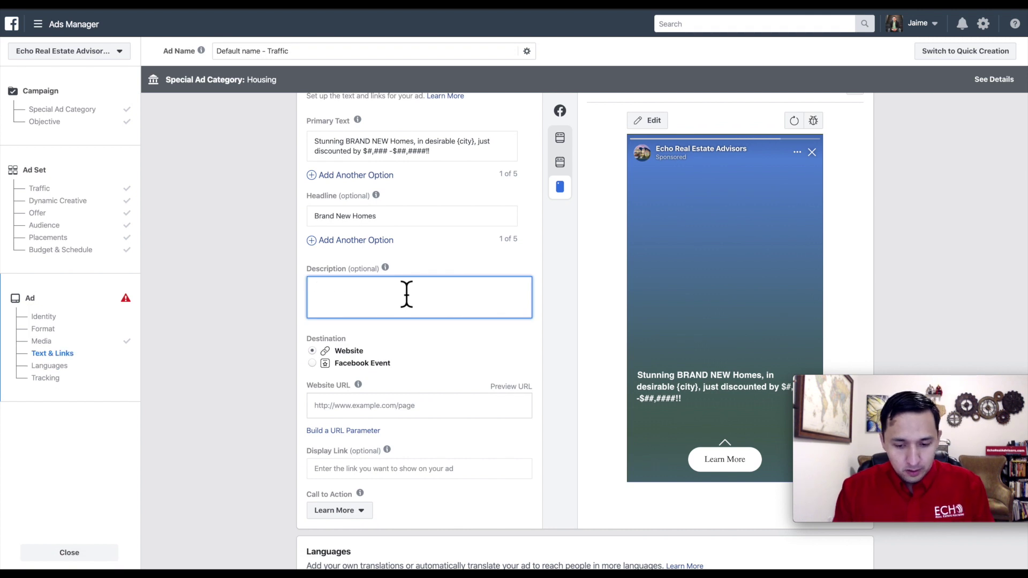
text(Some)
key(BackSpace)
key(BackSpace)
key(BackSpace)
key(BackSpace)
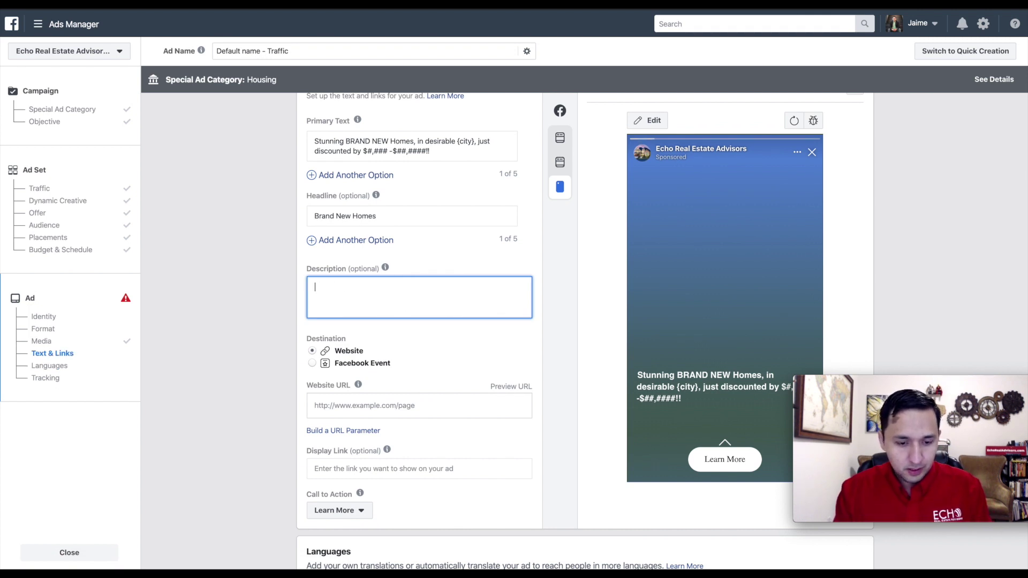
text(S)
key(BackSpace)
text({Ci)
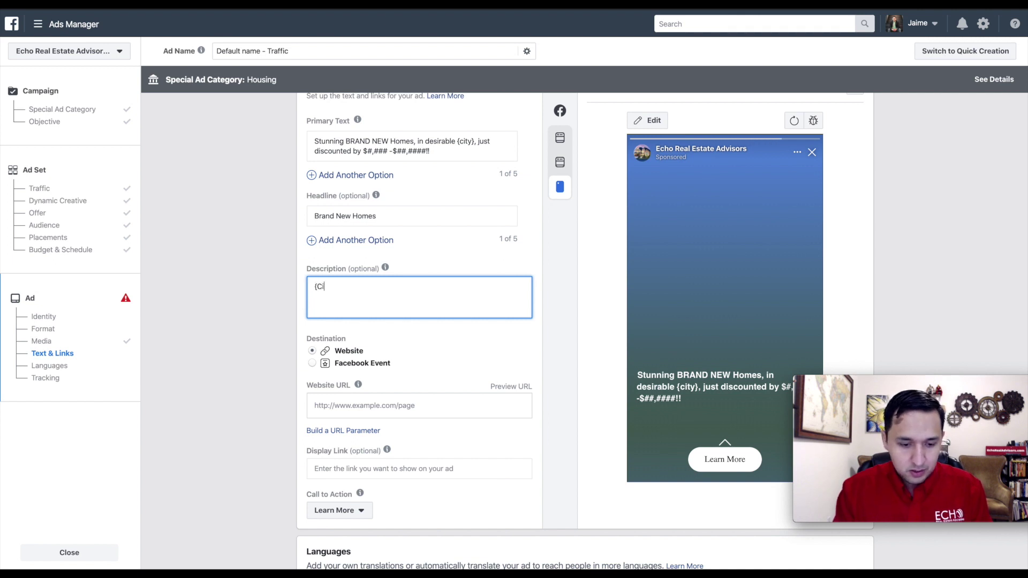
text(ty)
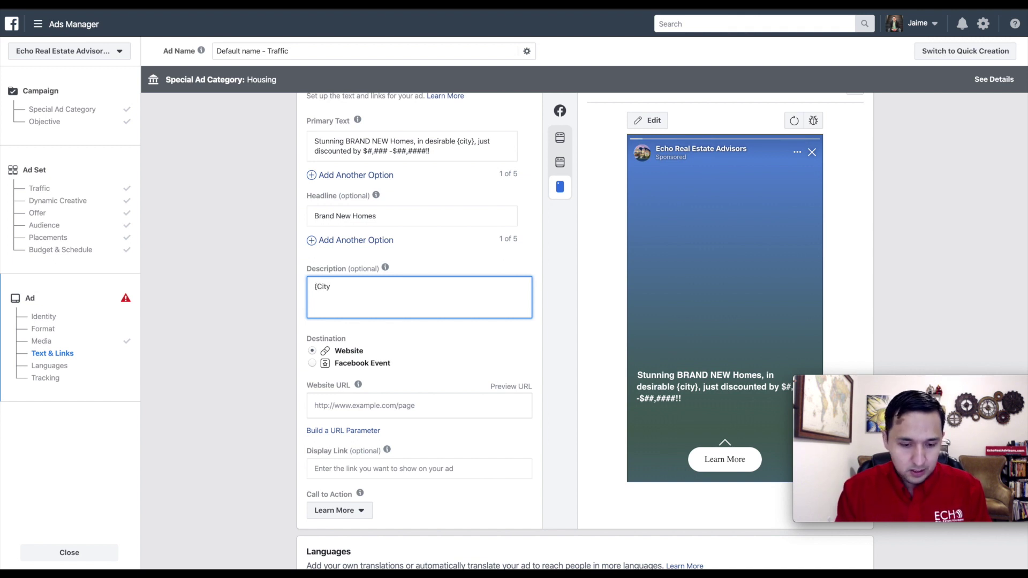
text(} Is Hot Right Now)
scroll(333, 364, down, 6)
scroll(426, 223, up, 3)
click(425, 251)
click(238, 243)
click(344, 260)
text(www.echorealadvirsors)
key(BackSpace)
key(BackSpace)
key(BackSpace)
key(BackSpace)
key(BackSpace)
text(sors.com)
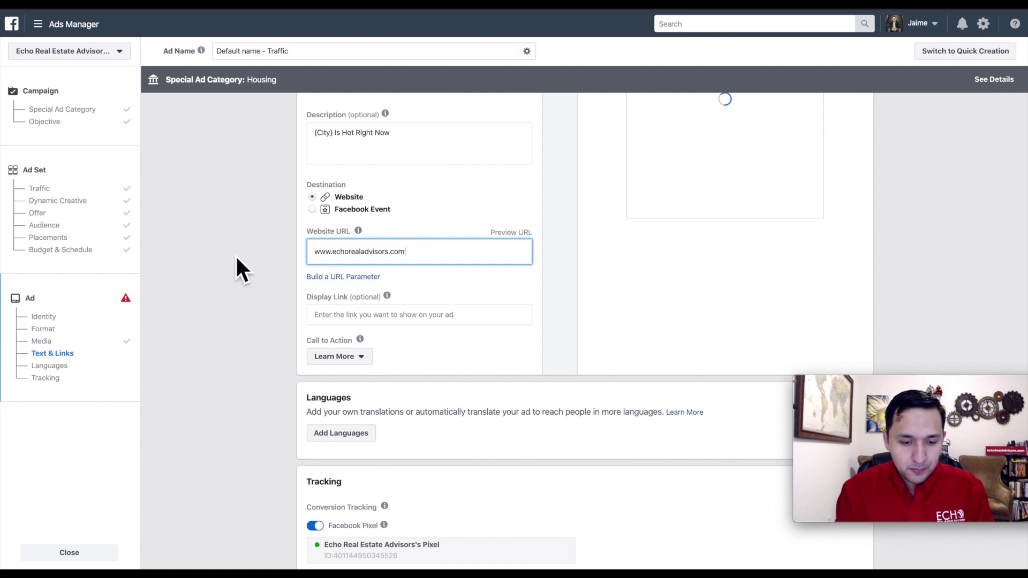
- Switch to ClickFunnels, select the URL of the Realtor-Buyer-Optin funnel page, and return to Ads Manager
key(alt+Tab)
click(505, 159)
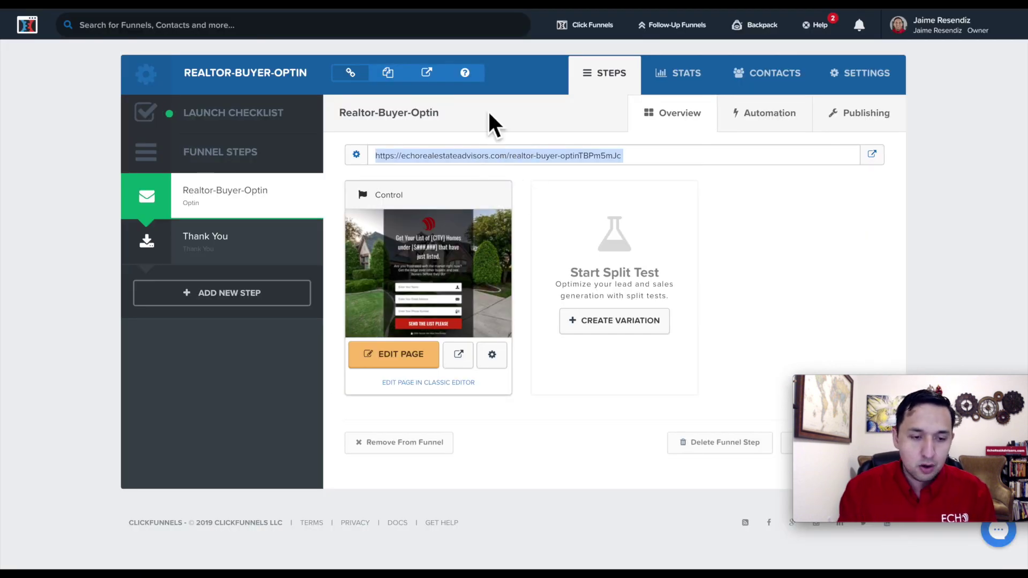
key(alt+Tab)
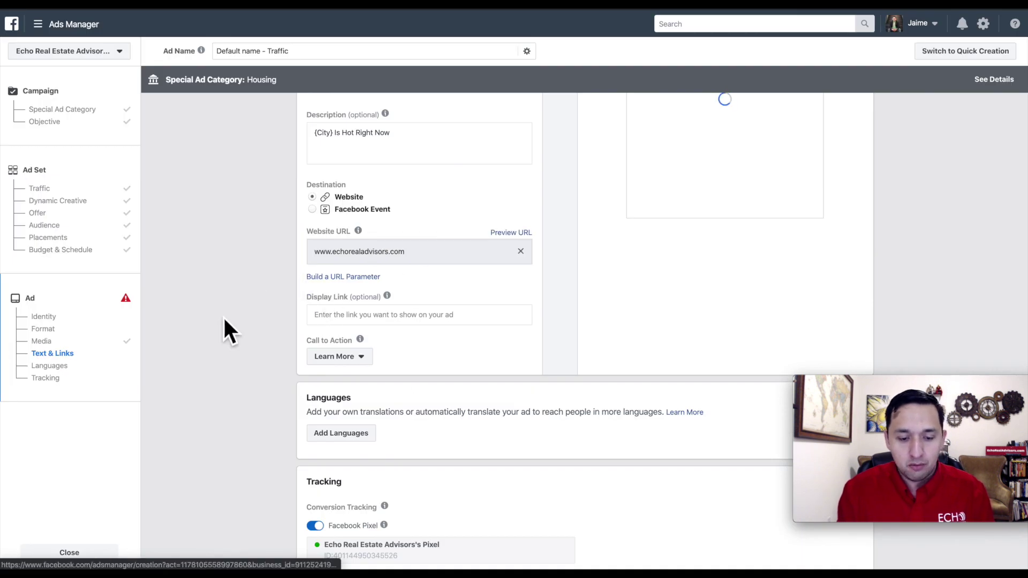
- Examine the ad's call to action, language and conversion tracking settings
scroll(258, 329, down, 3)
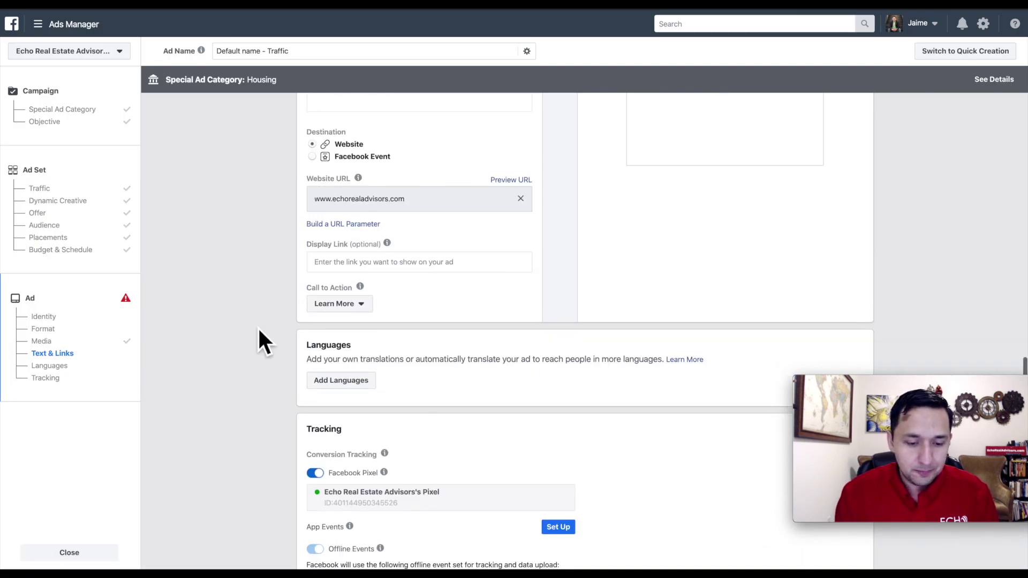
scroll(259, 329, down, 3)
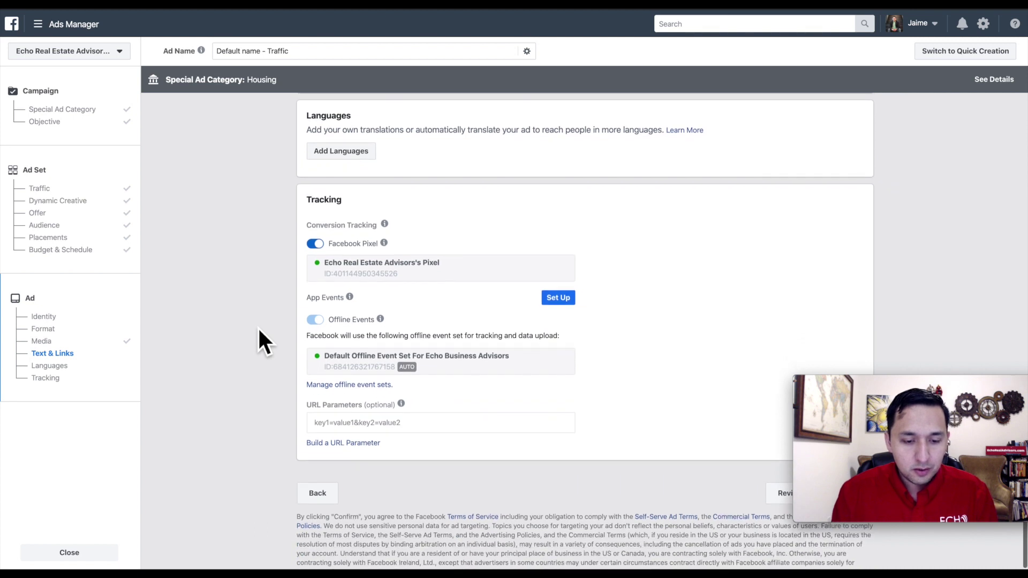